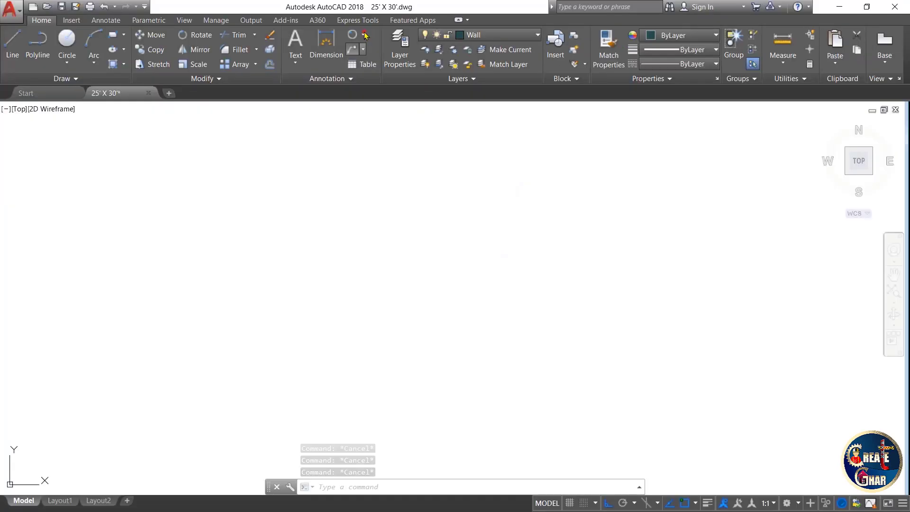
Draw a horizontal line about 58'-9" long in the empty drawing area.
left_click(361, 33)
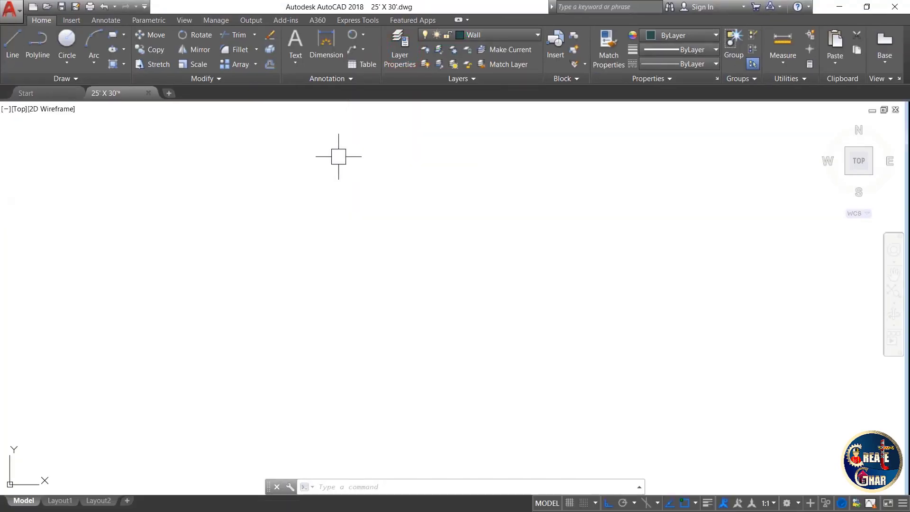
type("l")
key("Return")
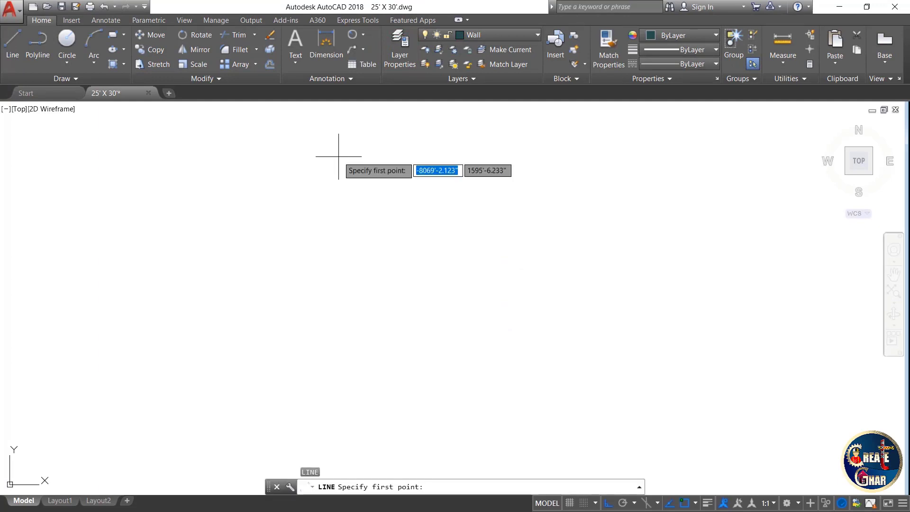
left_click(287, 261)
left_click(371, 262)
key("Escape")
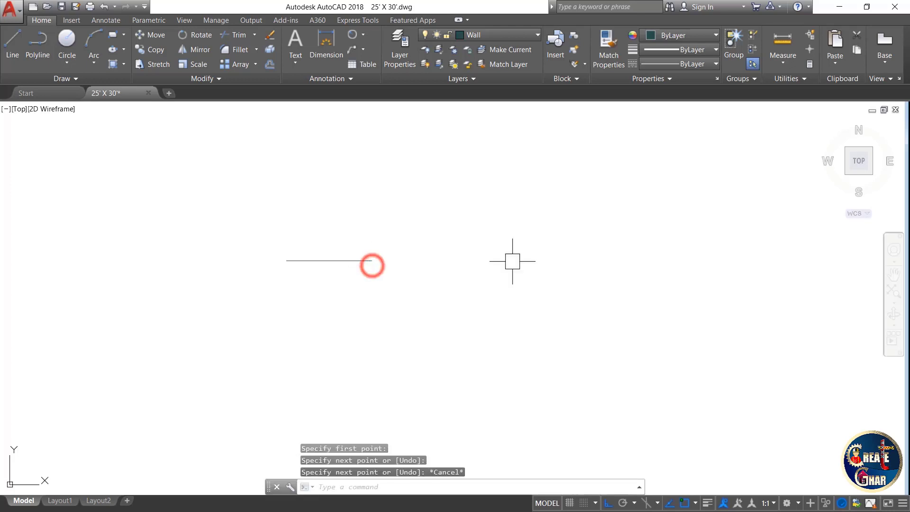
scroll(326, 279, "up", 4)
scroll(433, 289, "down", 2)
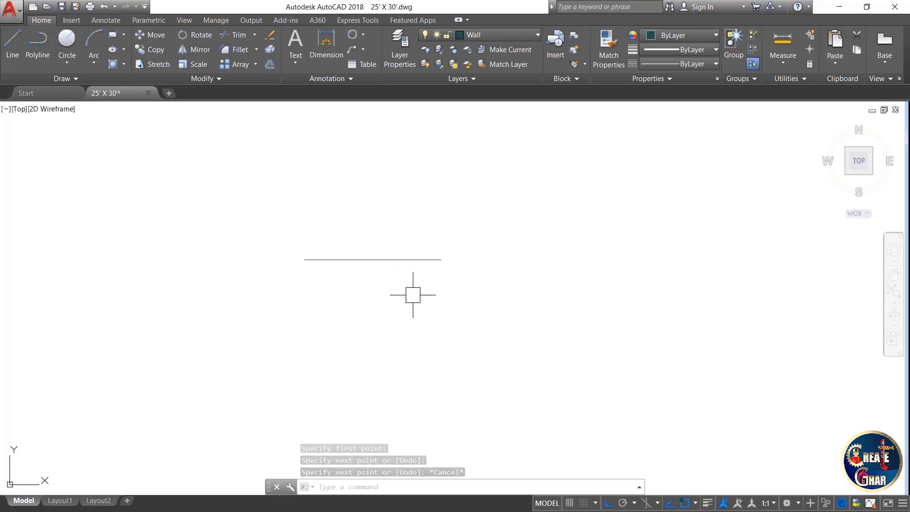
Try to place a linear dimension between the two endpoints of the horizontal line.
left_click(363, 36)
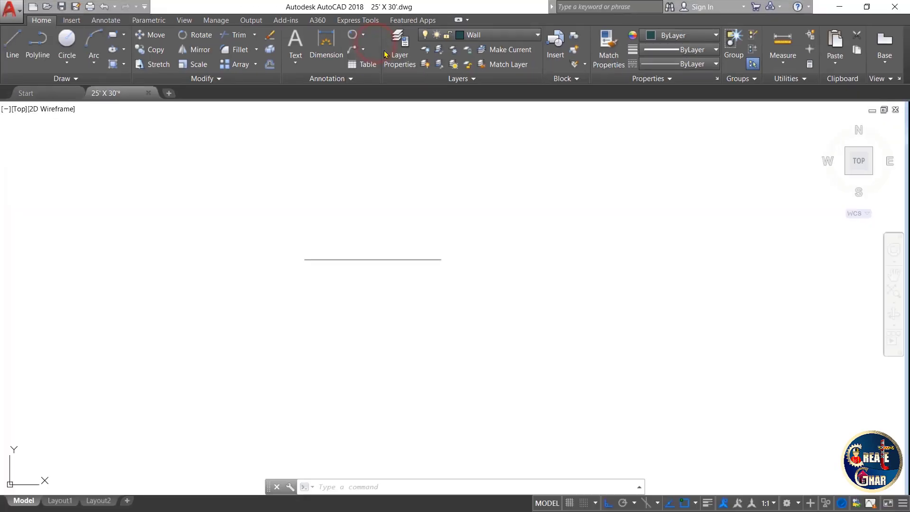
left_click(363, 67)
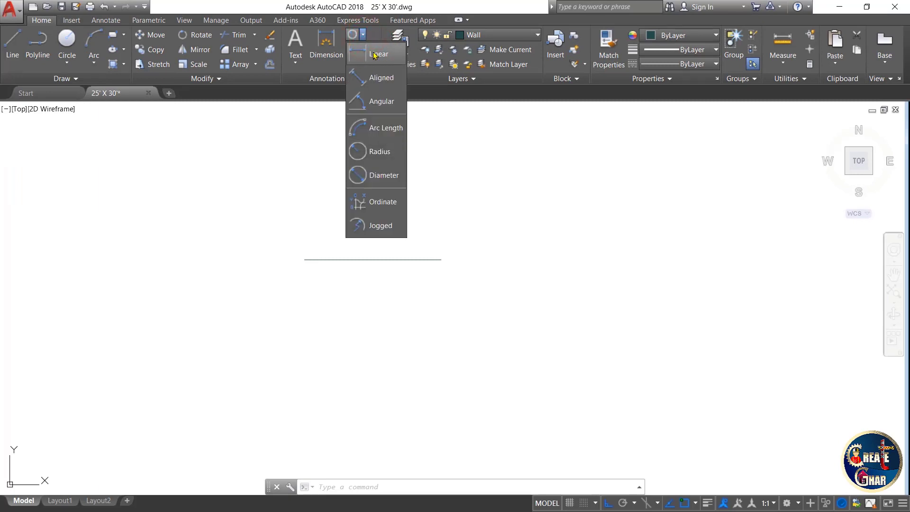
left_click(374, 55)
scroll(320, 255, "up", 3)
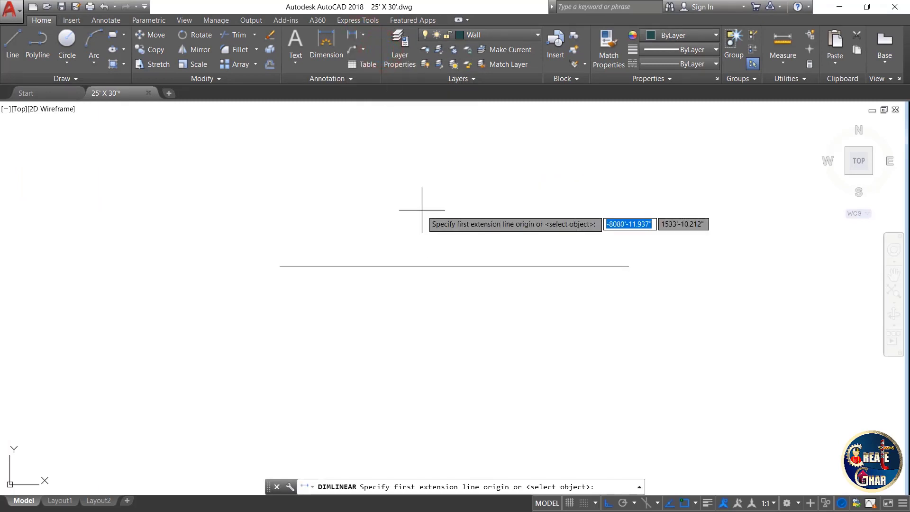
left_click(422, 210)
left_click_drag(433, 241, 648, 254)
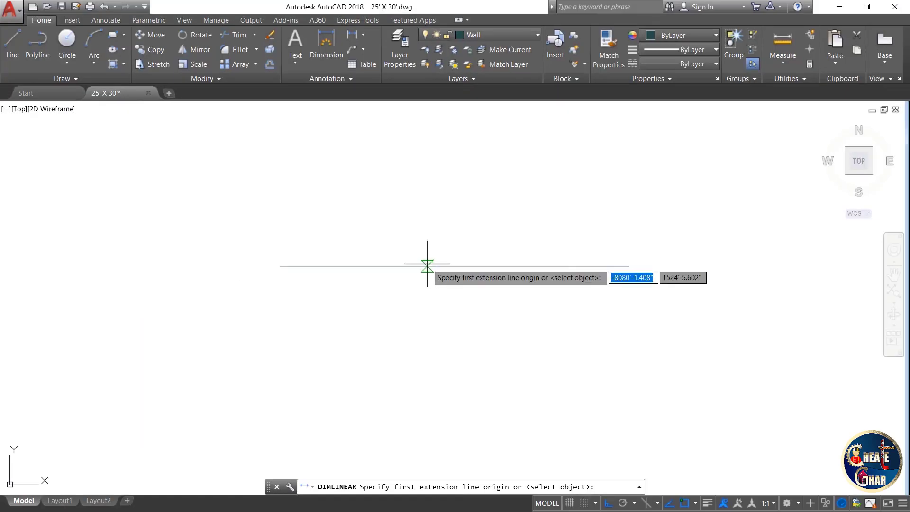
left_click(279, 266)
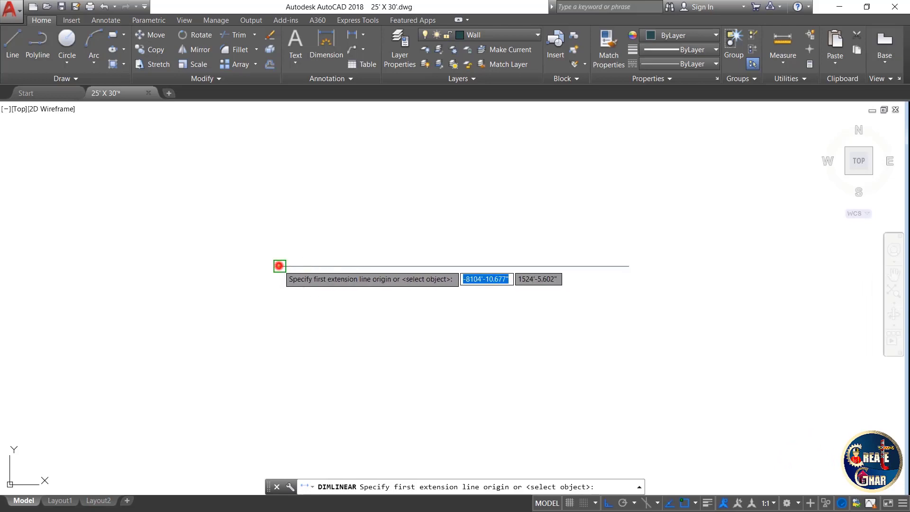
left_click(629, 269)
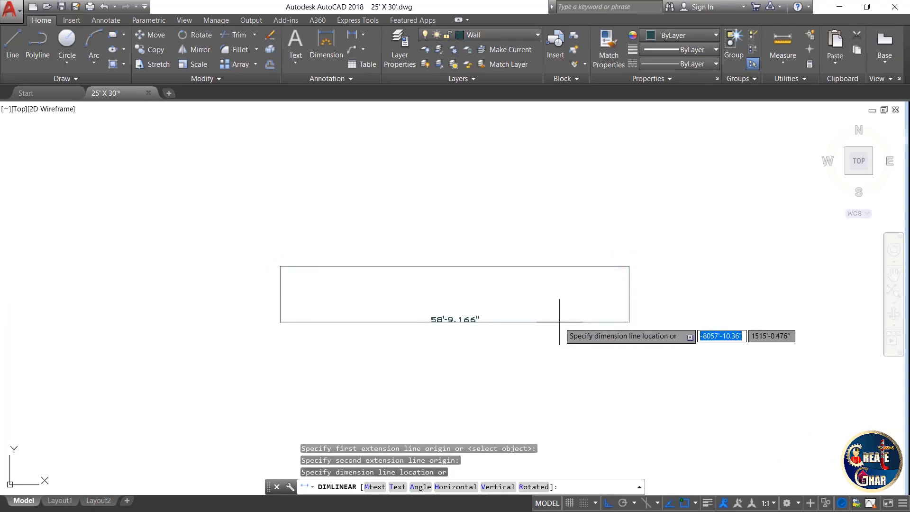
mouse_move(509, 258)
left_mouse_down()
mouse_move(495, 259)
mouse_move(473, 362)
mouse_move(431, 192)
left_mouse_up()
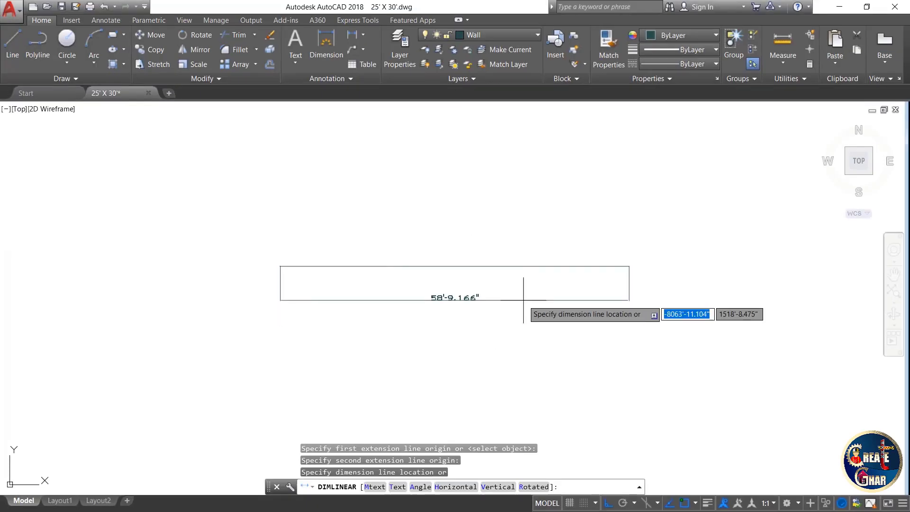
key("Escape")
Erase the horizontal line from the drawing.
left_click(474, 307)
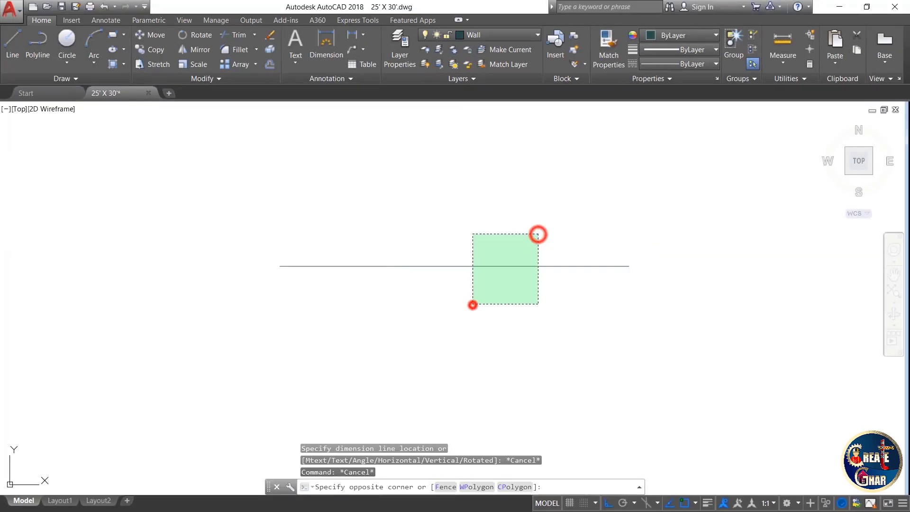
left_click(538, 233)
key("Delete")
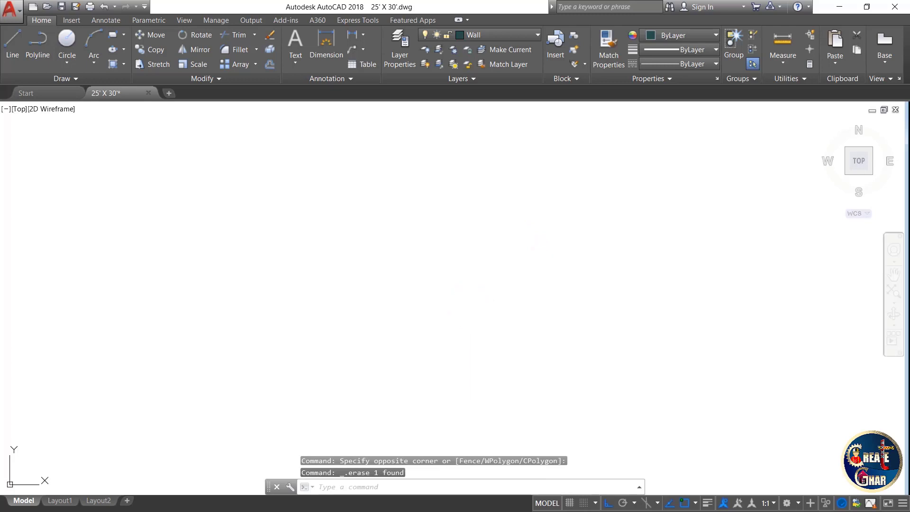
Draw a rectangle about 28'-3" wide and 15'-7" high in the middle of the drawing area.
type("rec")
key("Return")
left_click(338, 226)
left_click(505, 318)
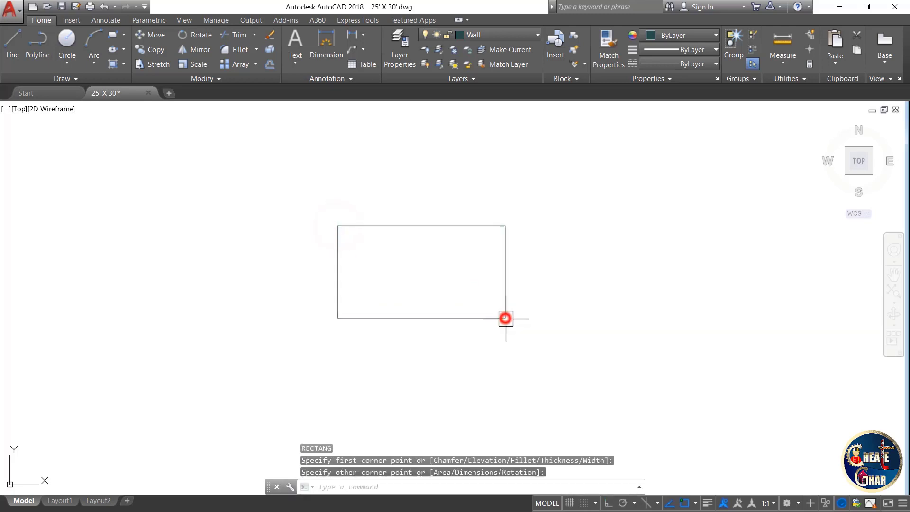
key("Escape")
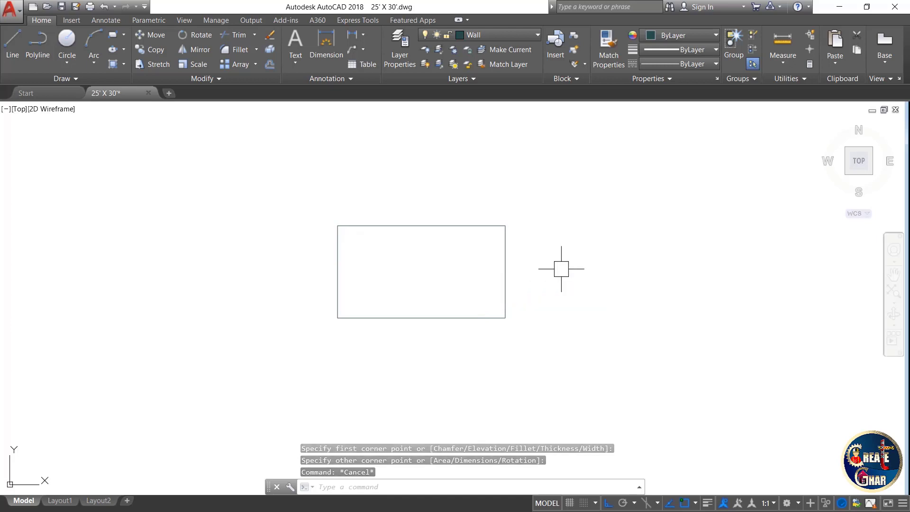
Add a vertical linear dimension to the rectangle's right edge, placed outside the rectangle.
left_click(351, 34)
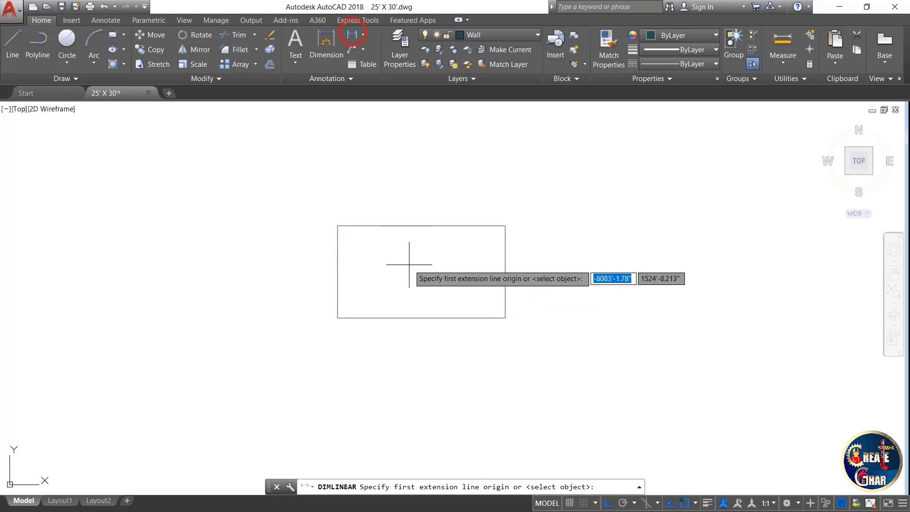
left_click(505, 225)
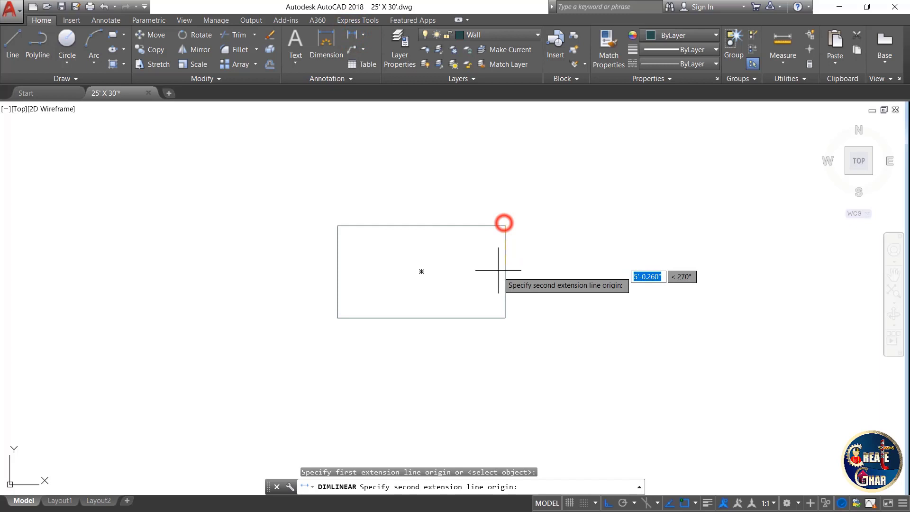
left_click(505, 318)
left_click(556, 270)
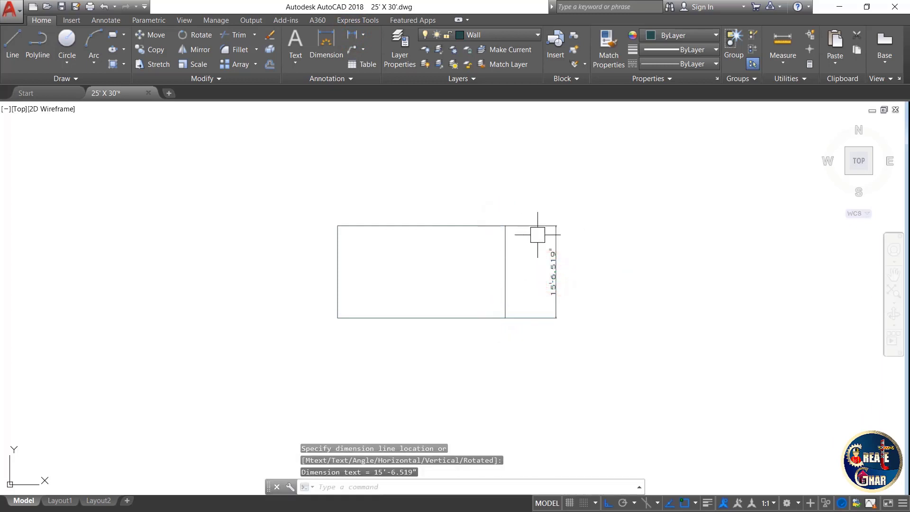
Add a horizontal linear dimension for the rectangle's top edge, placed above it.
key("Return")
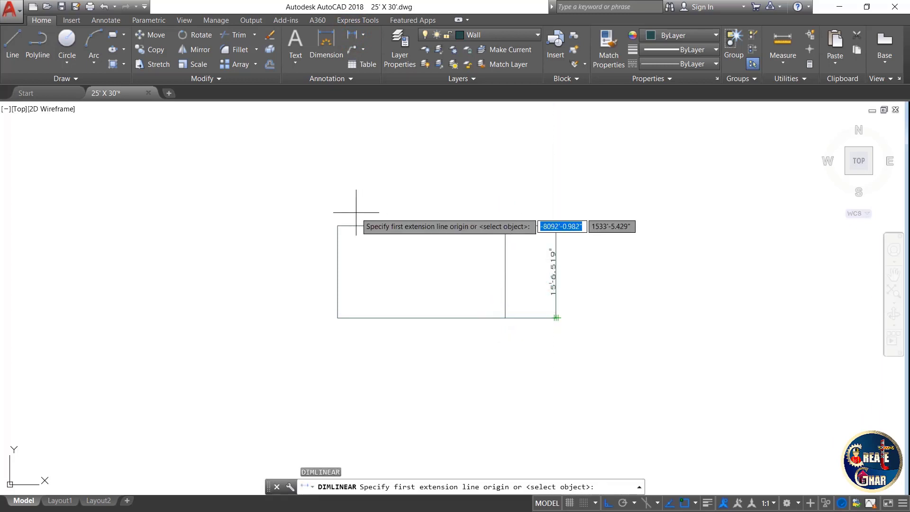
scroll(357, 197, "up", 2)
left_click(327, 231)
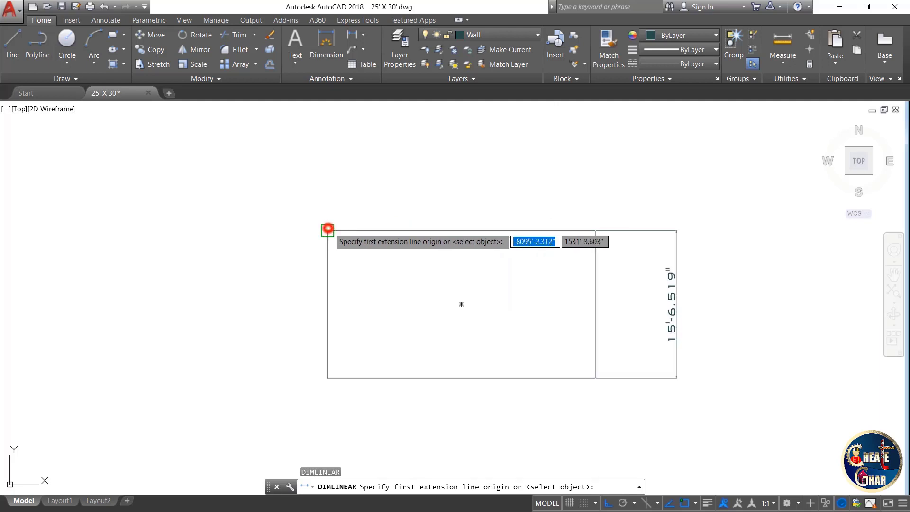
left_click(595, 230)
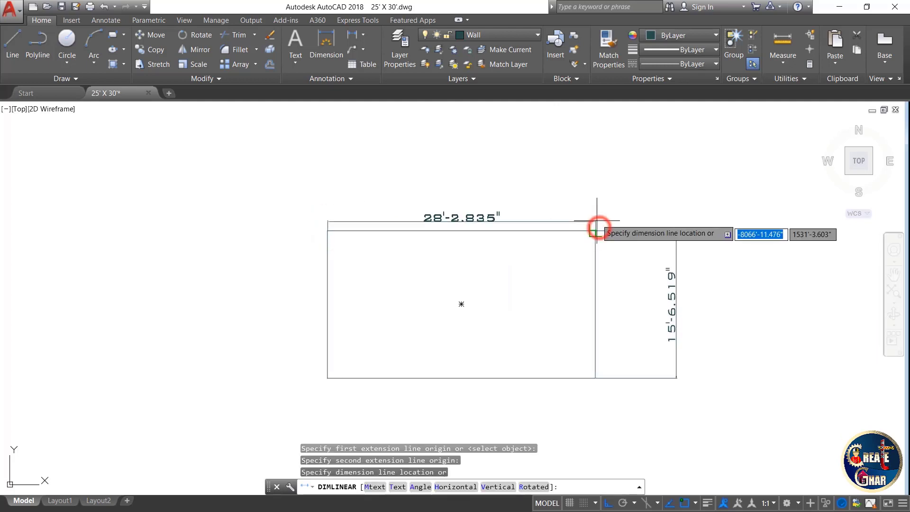
left_click(553, 204)
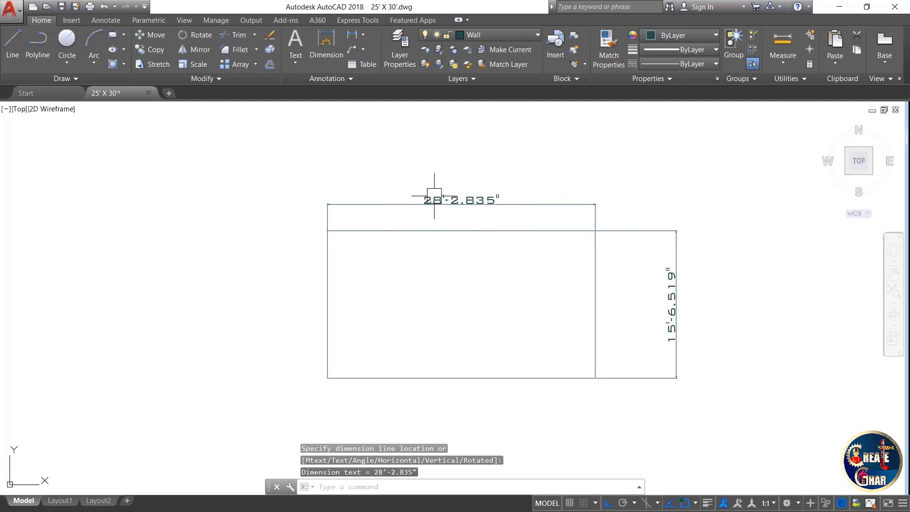
Erase the rectangle together with both of its linear dimensions.
left_click(749, 166)
left_click(382, 311)
key("Delete")
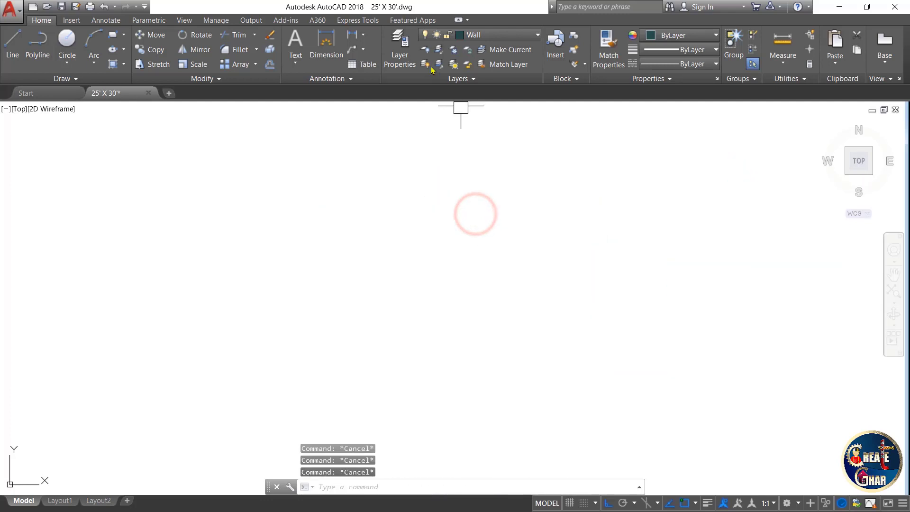
left_click(363, 36)
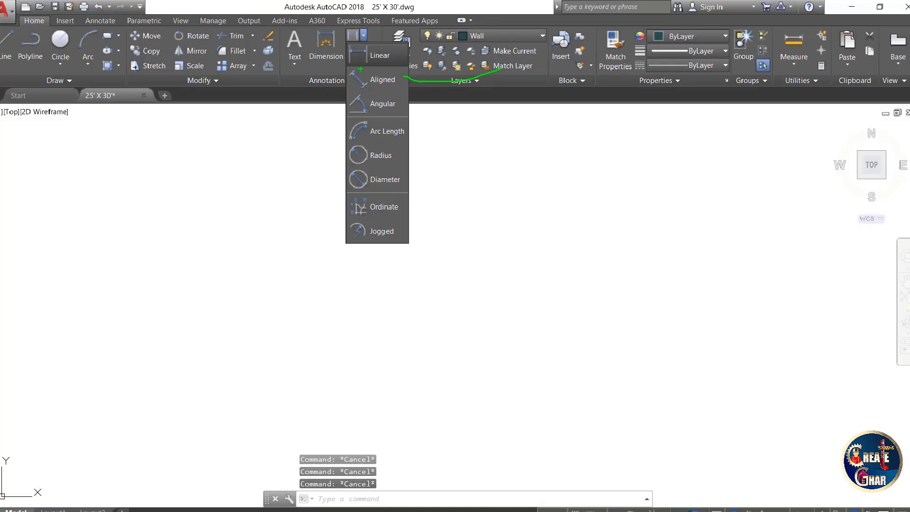
key("Escape")
key("Escape")
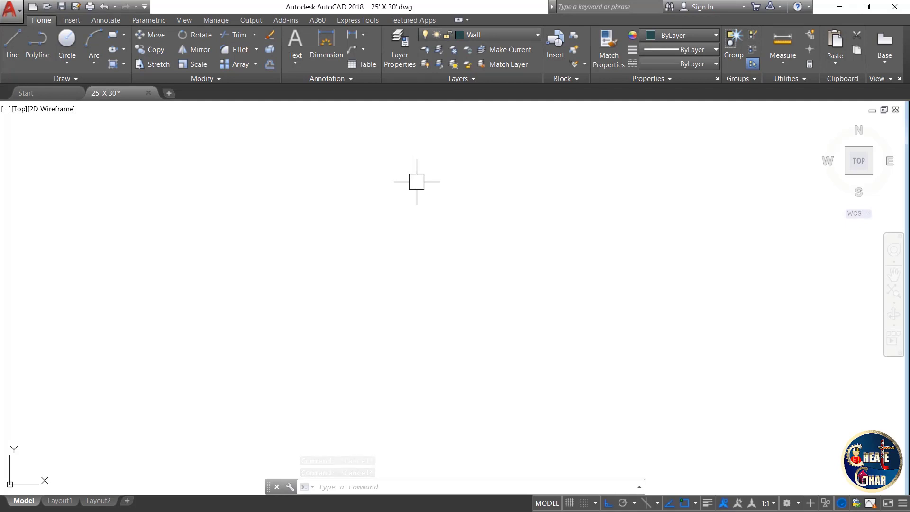
Draw a right triangle from lines with a horizontal top edge about 9'-10" long, a vertical right edge, and a diagonal drawn with Ortho off.
type("l")
key("Return")
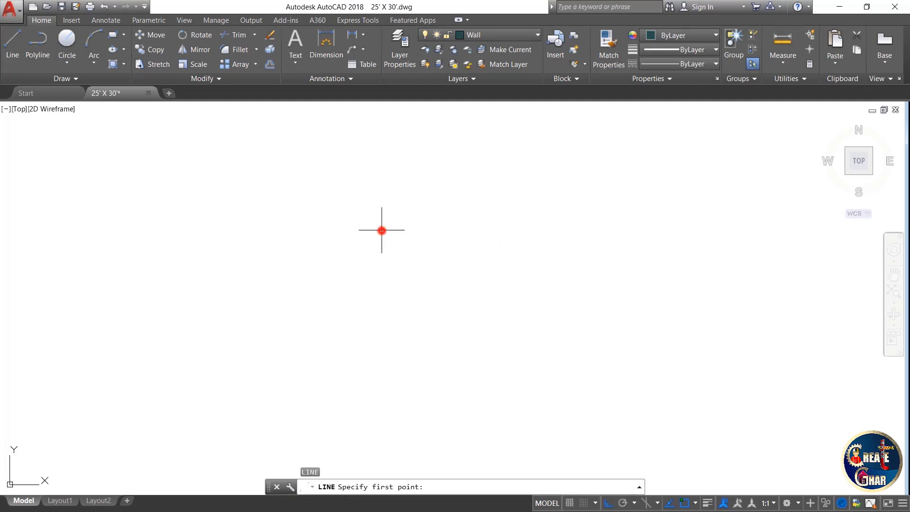
left_click(381, 230)
left_click(474, 230)
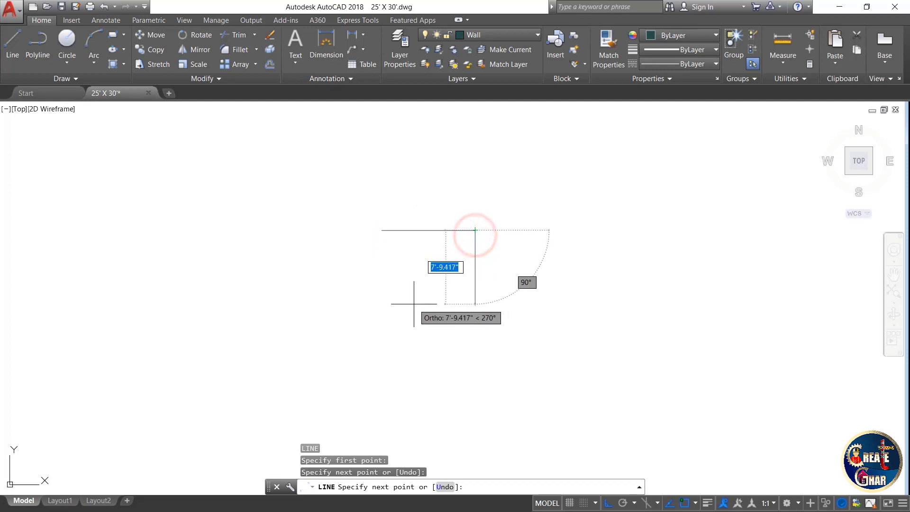
left_click(456, 328)
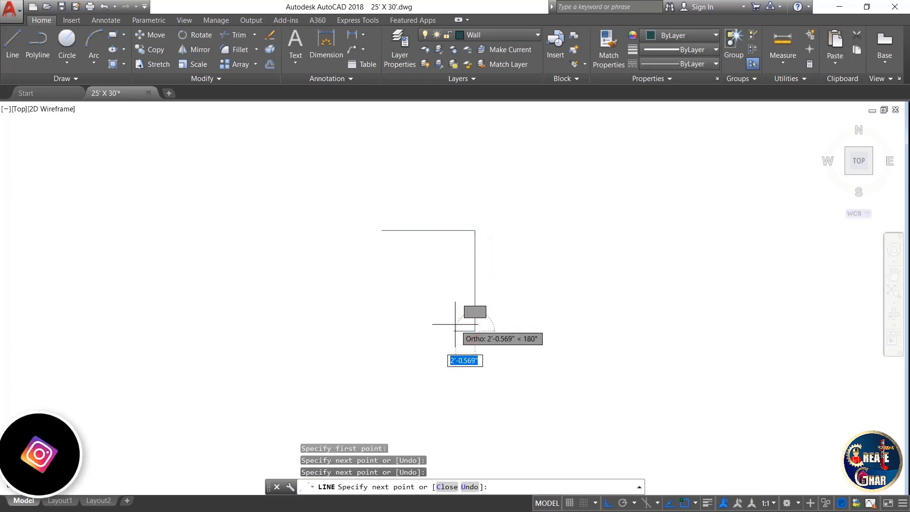
key("F8")
left_click(377, 228)
key("Escape")
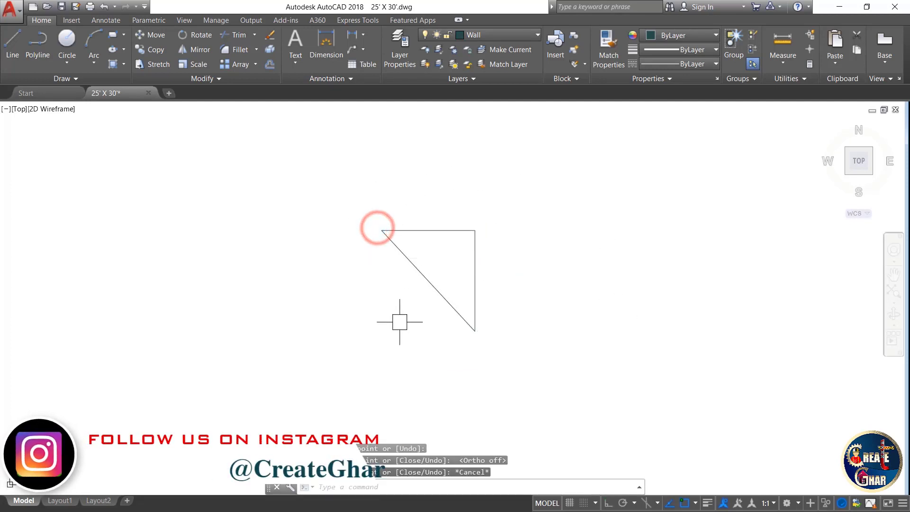
scroll(407, 322, "up", 2)
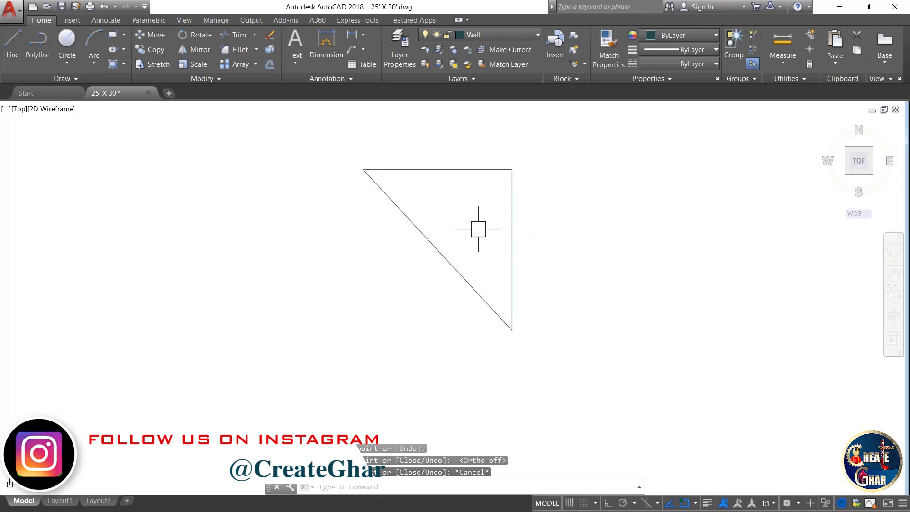
mouse_move(459, 228)
left_mouse_down()
mouse_move(392, 276)
mouse_move(423, 244)
left_mouse_up()
left_click_drag(521, 197, 474, 214)
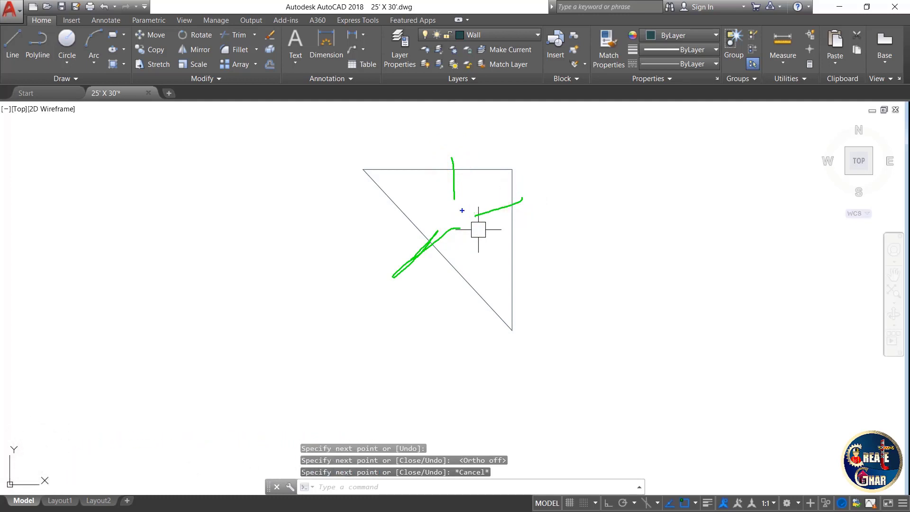
left_click_drag(430, 219, 431, 221)
key("Escape")
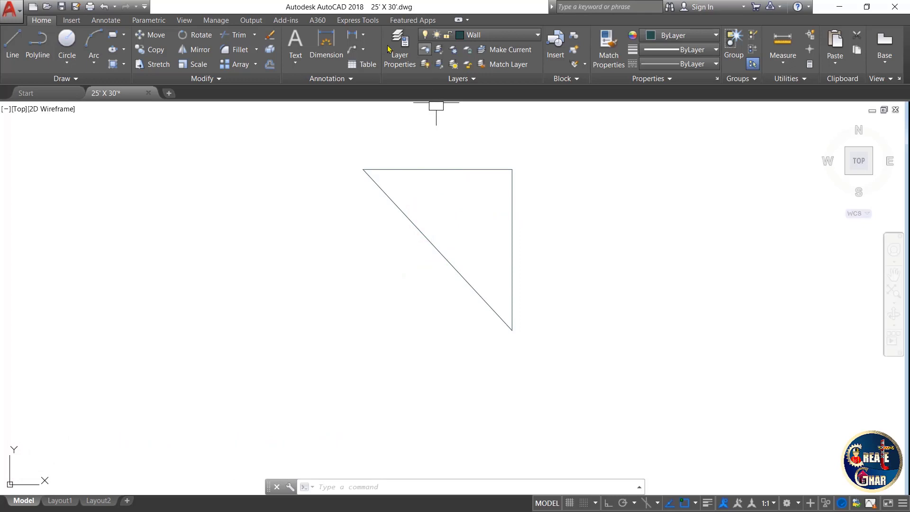
Try to dimension the triangle's slanted edge between its two endpoints with a linear dimension.
left_click(363, 169)
left_click(512, 329)
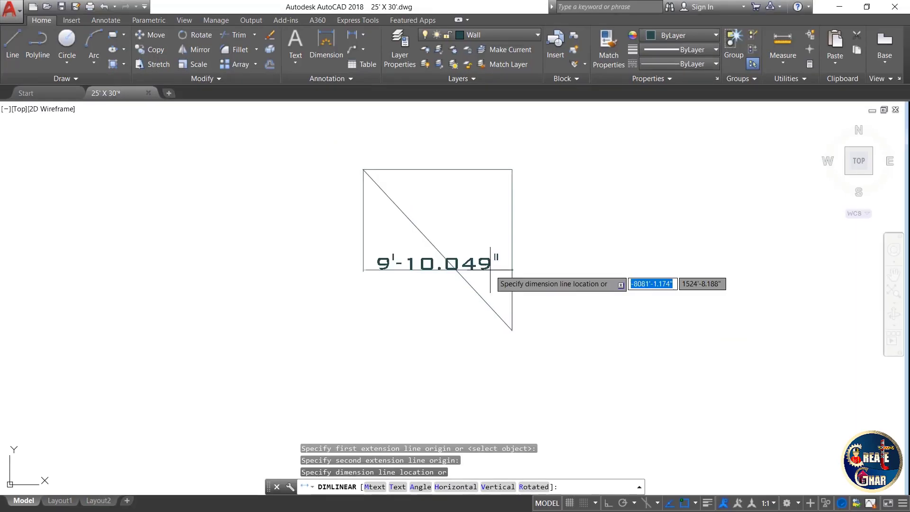
key("Escape")
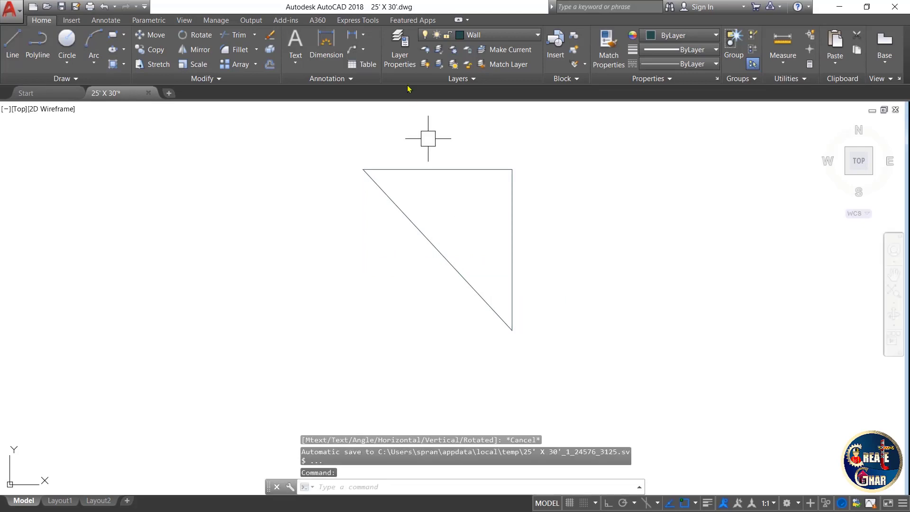
Add an aligned dimension to the triangle's slanted edge between its two endpoints, placed outside the triangle parallel to the edge.
left_click(365, 38)
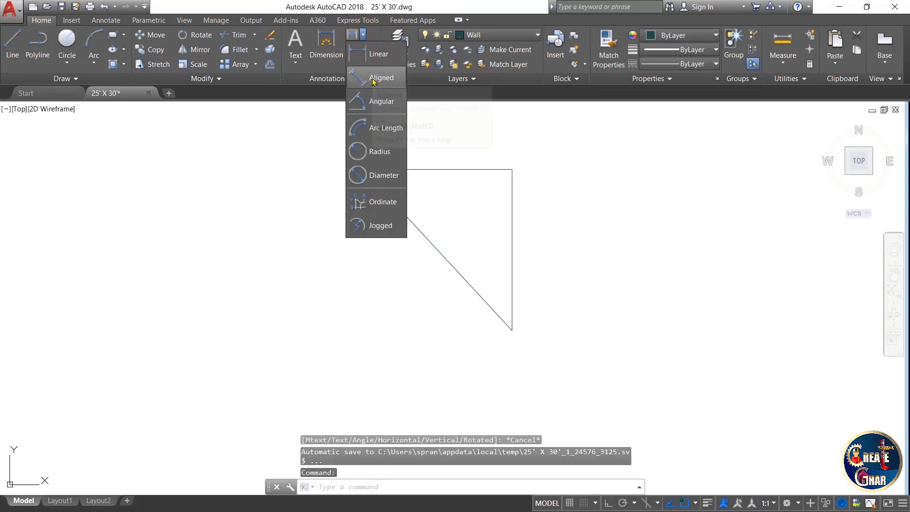
left_click(380, 81)
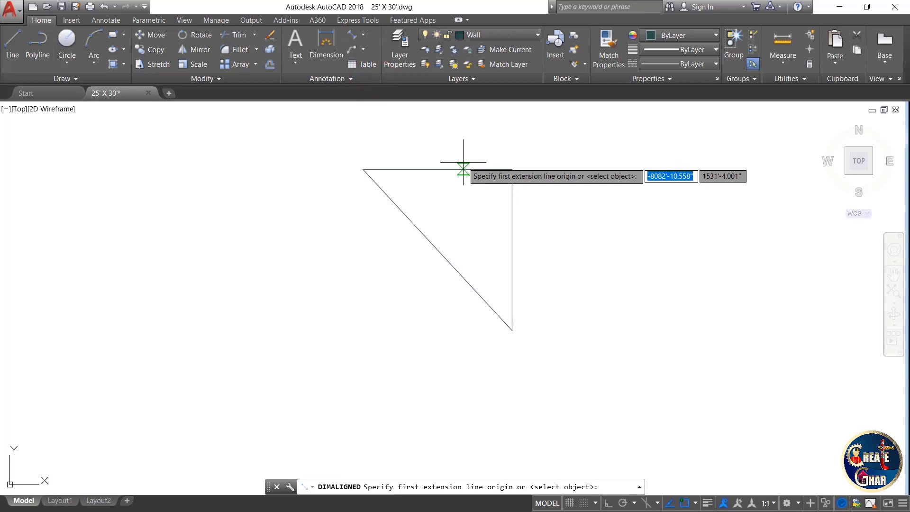
left_click(363, 168)
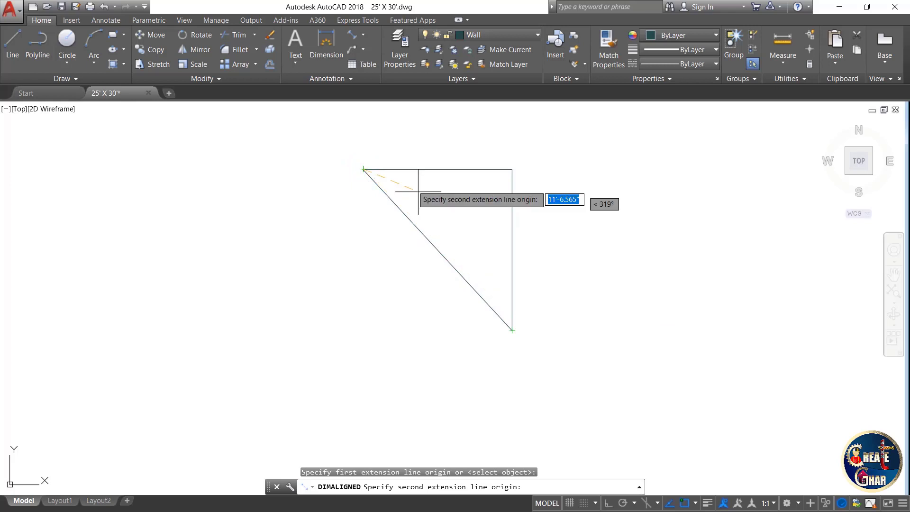
left_click(506, 331)
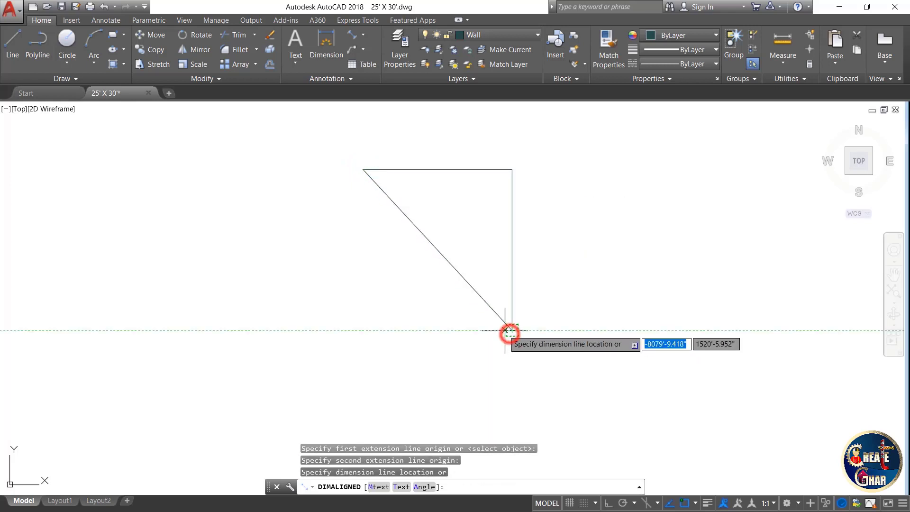
left_click(407, 317)
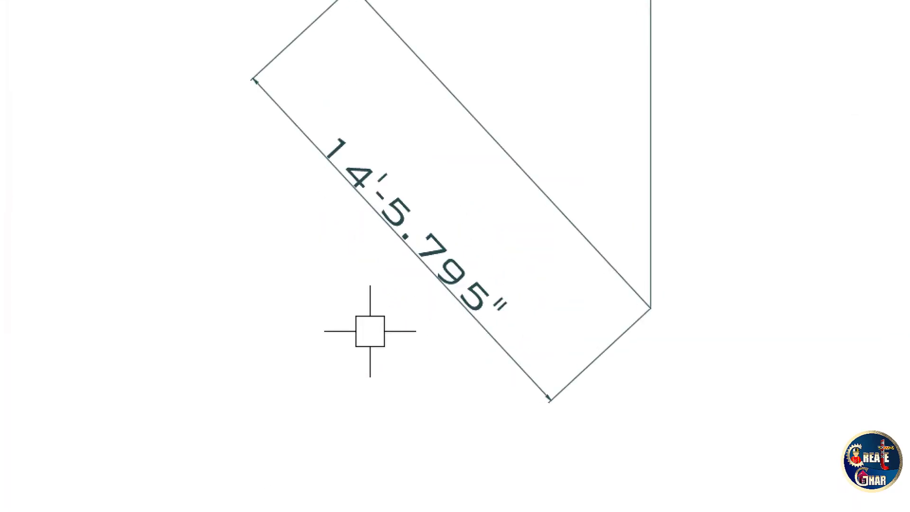
mouse_move(382, 124)
left_mouse_down()
mouse_move(310, 130)
mouse_move(410, 378)
mouse_move(413, 101)
left_mouse_up()
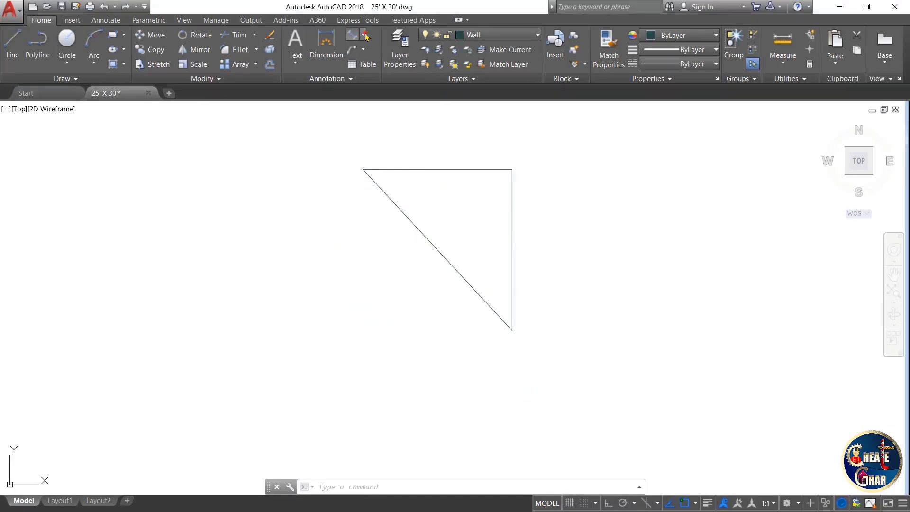
Add an angular dimension between the triangle's slanted edge and its vertical edge, with the arc inside the triangle.
left_click(364, 35)
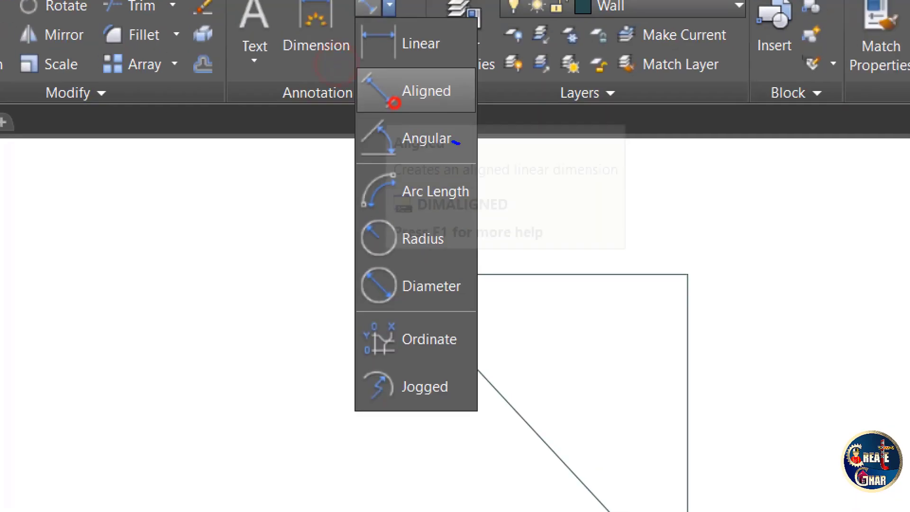
key("Escape")
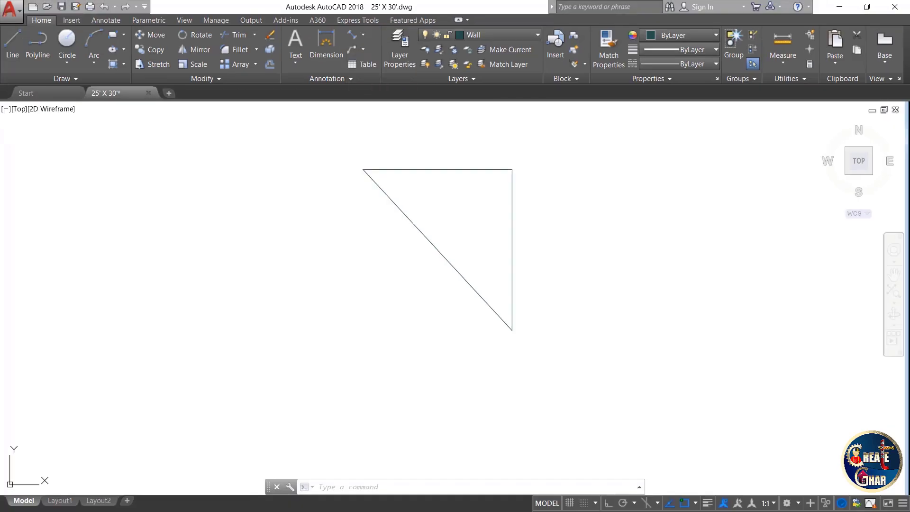
left_click(365, 42)
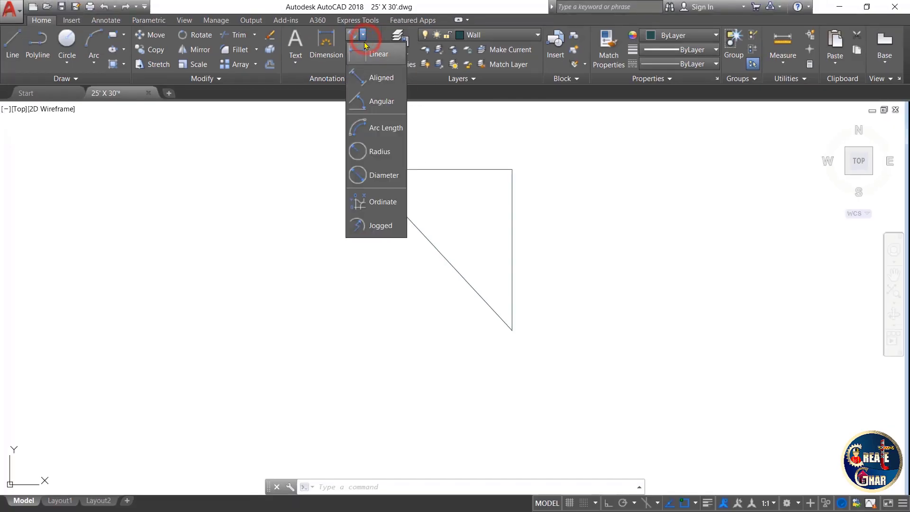
left_click(365, 96)
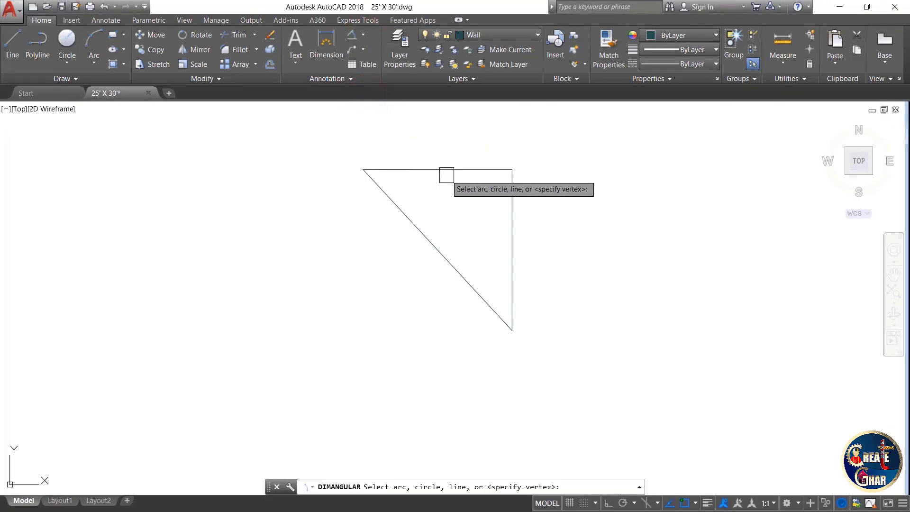
key("ctrl+1")
left_click(417, 167)
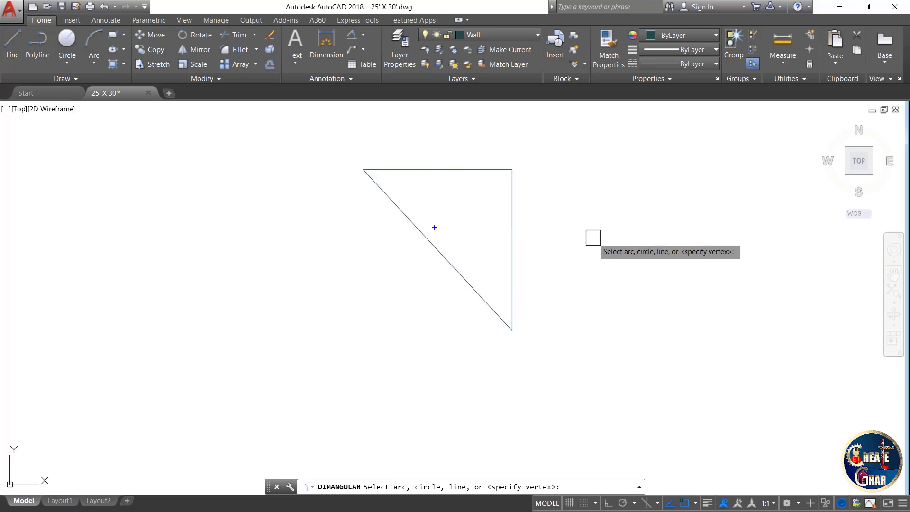
left_click_drag(471, 290, 493, 330)
mouse_move(516, 238)
left_mouse_down()
mouse_move(509, 342)
mouse_move(500, 314)
mouse_move(494, 329)
mouse_move(504, 312)
left_mouse_up()
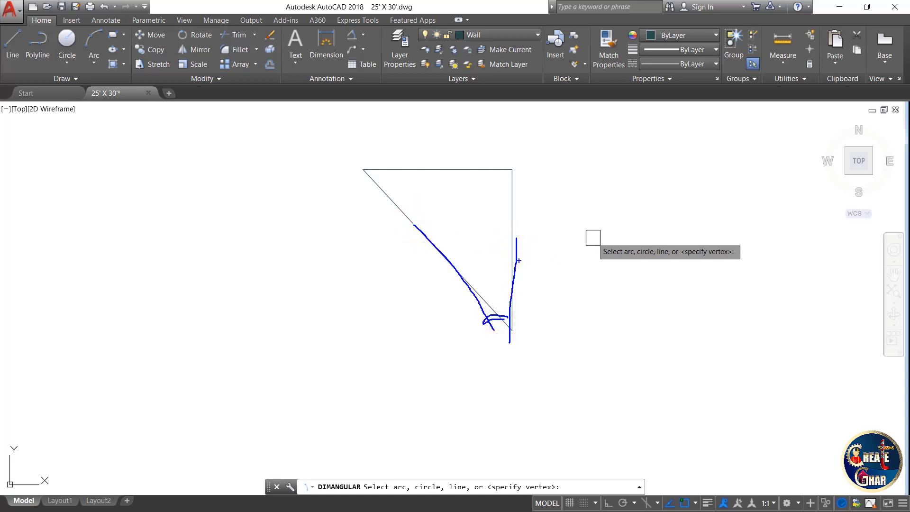
key("Escape")
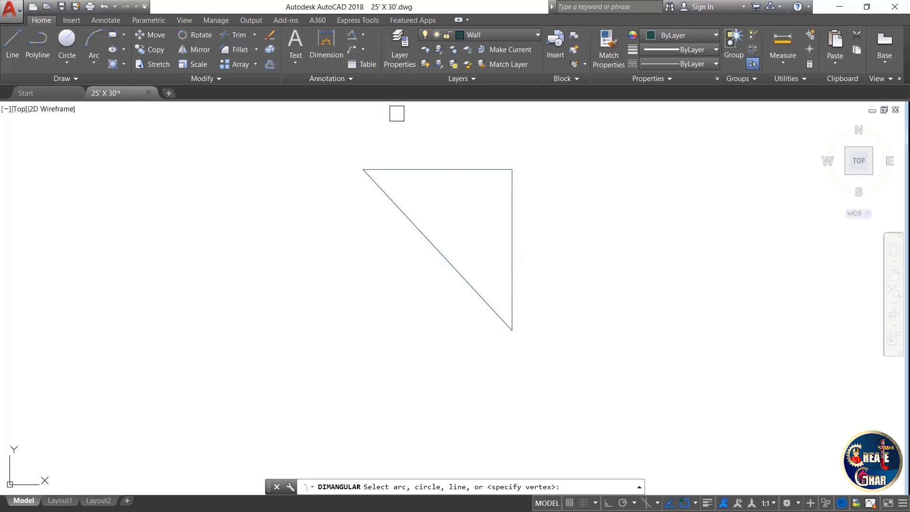
scroll(523, 334, "up", 2)
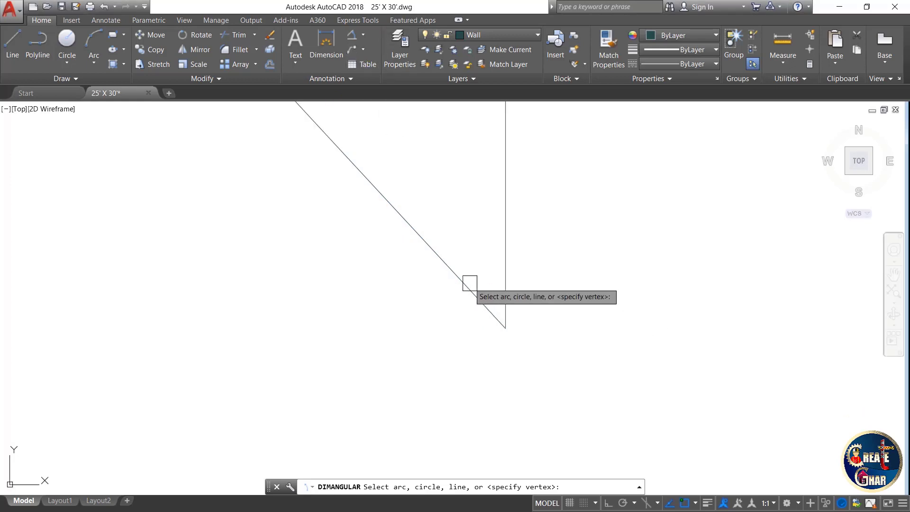
left_click(463, 281)
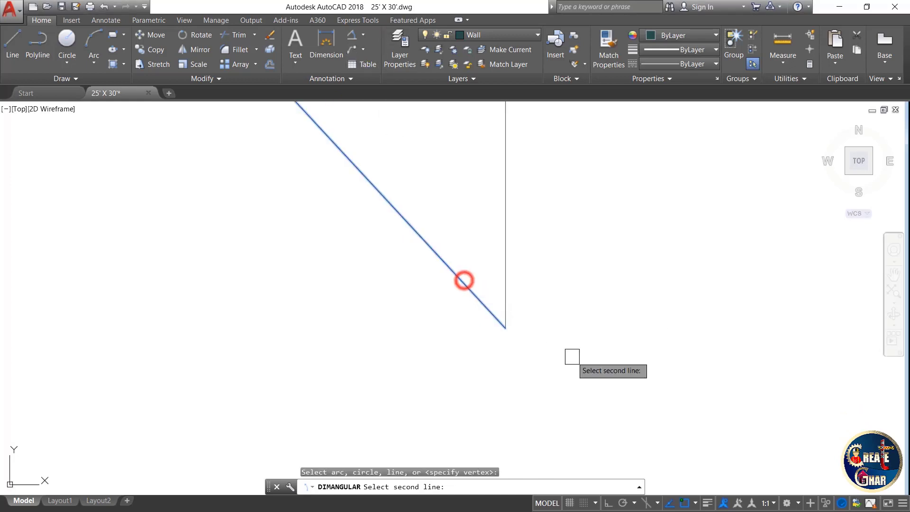
left_click(506, 242)
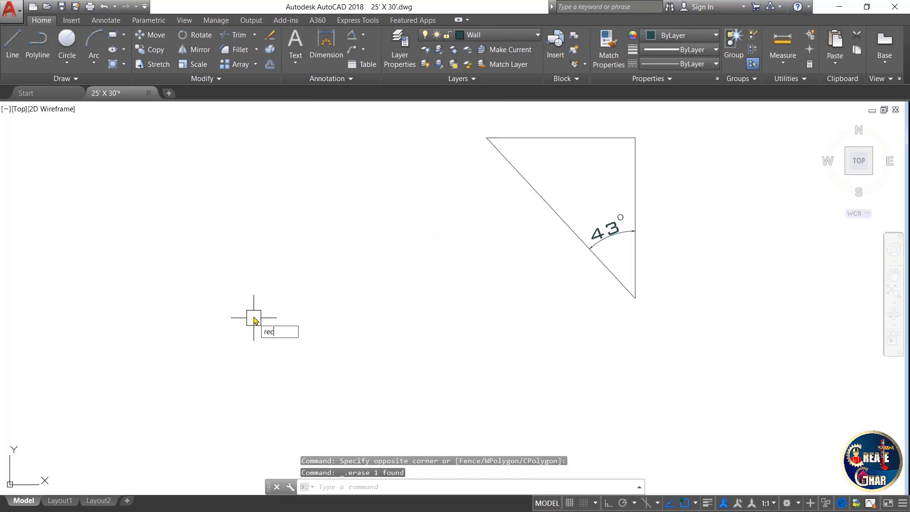
Draw a small rectangle beside the triangle, on the side of its slanted edge.
key("Return")
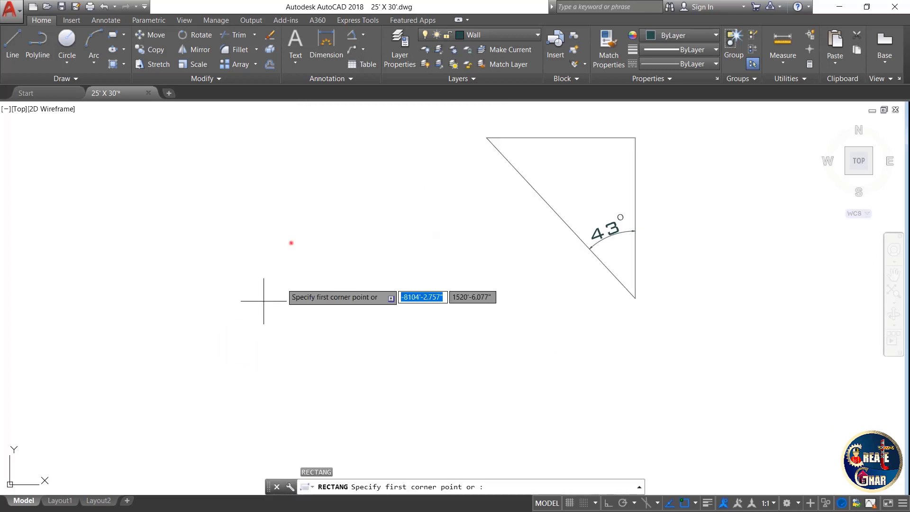
left_click(291, 242)
left_click(389, 317)
key("Escape")
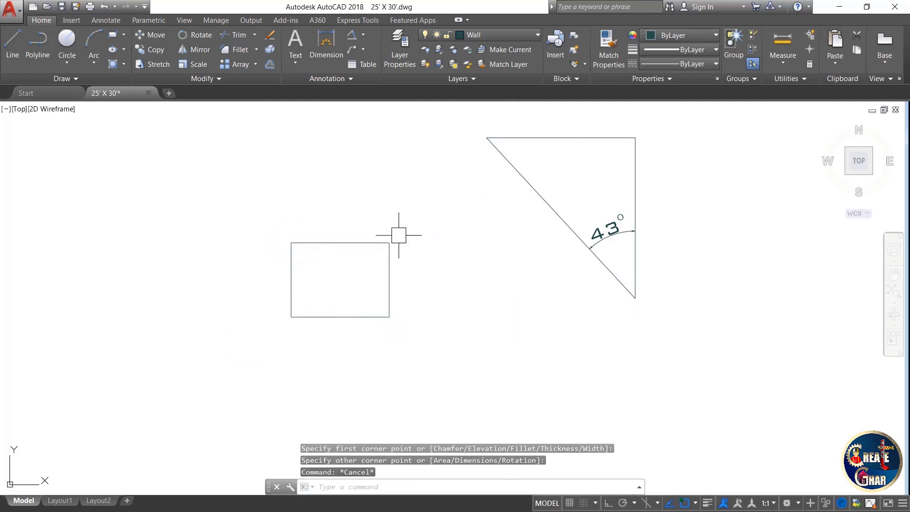
Add an angular dimension at the rectangle's lower-right corner, between its right and bottom edges, with the arc inside.
left_click(353, 36)
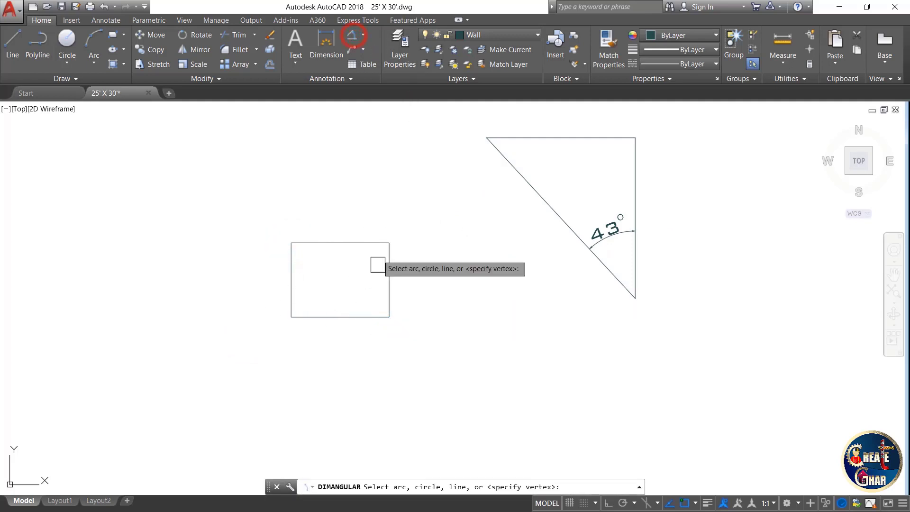
scroll(378, 311, "up", 2)
left_click(396, 271)
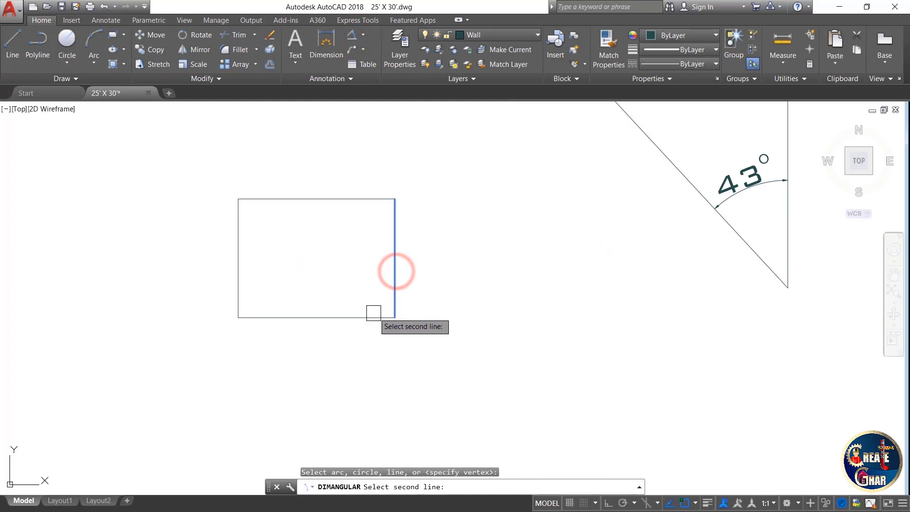
left_click(368, 317)
left_click(367, 293)
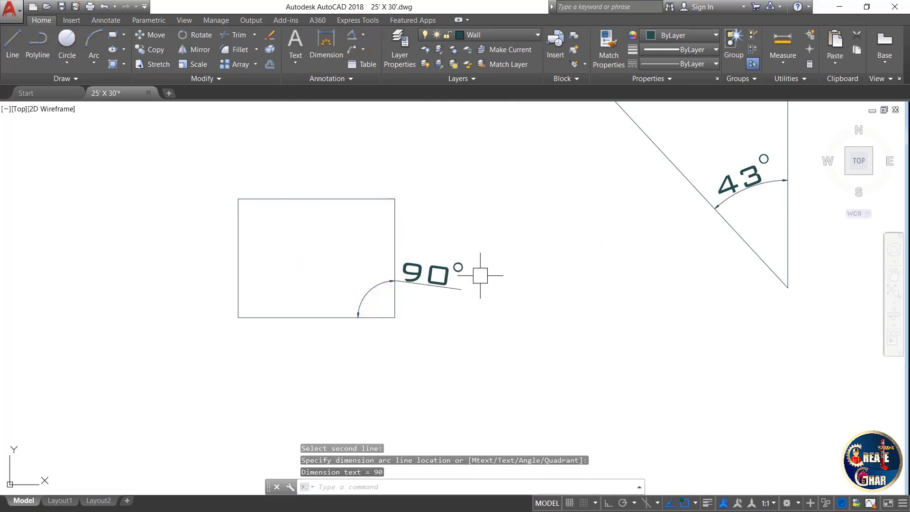
Erase the triangle and the rectangle together with their angular dimensions.
scroll(412, 239, "down", 4)
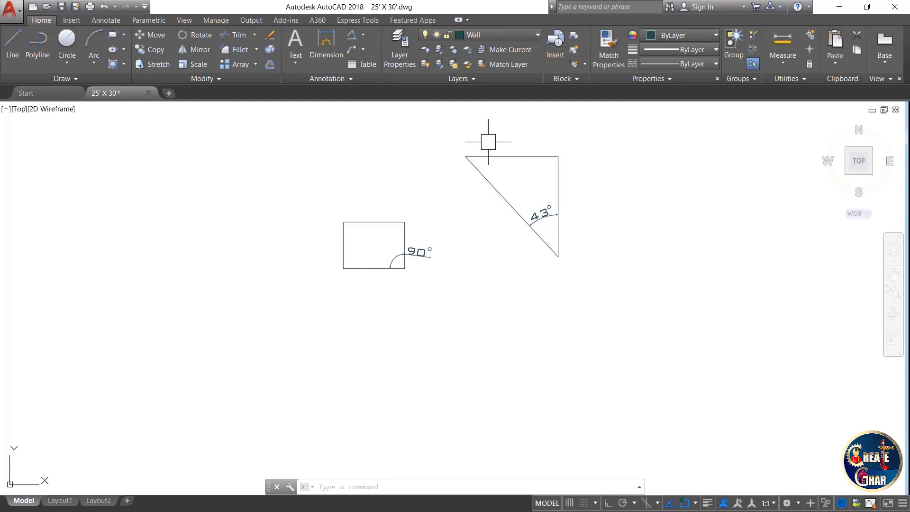
left_click(589, 134)
left_click(289, 325)
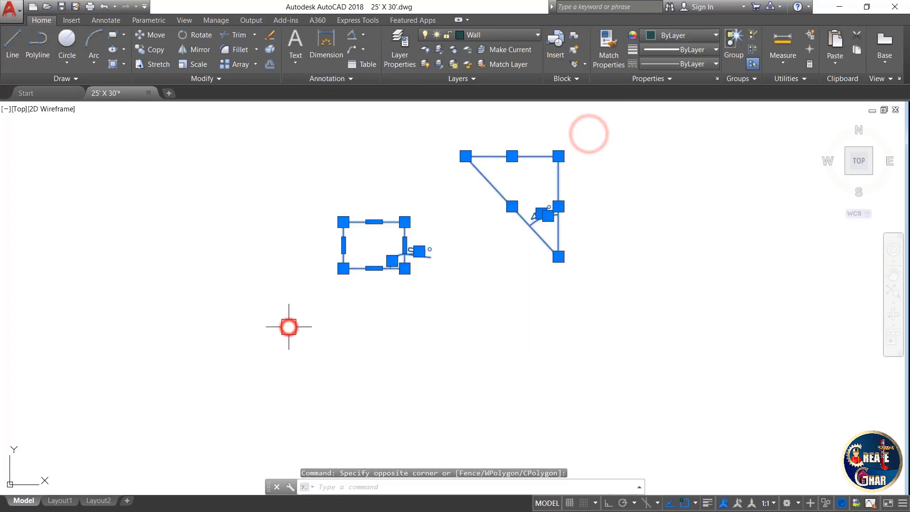
key("Delete")
left_click(363, 34)
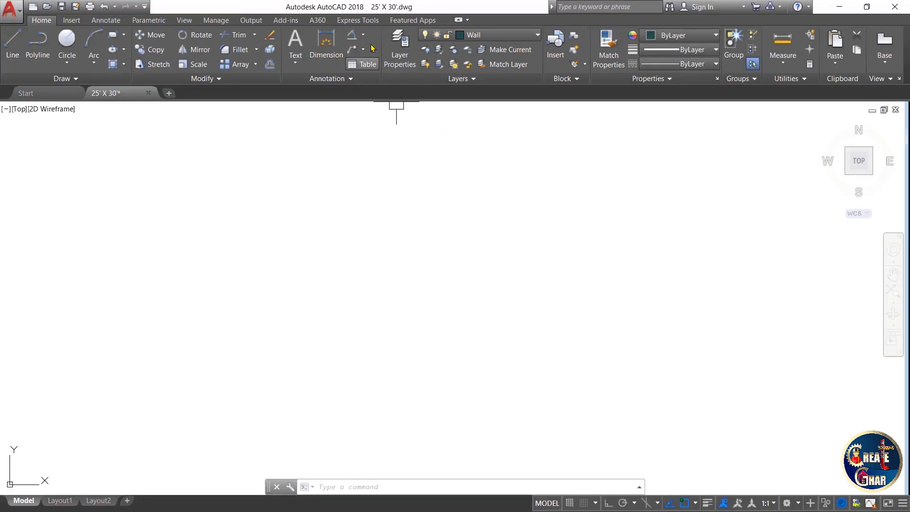
left_click(363, 36)
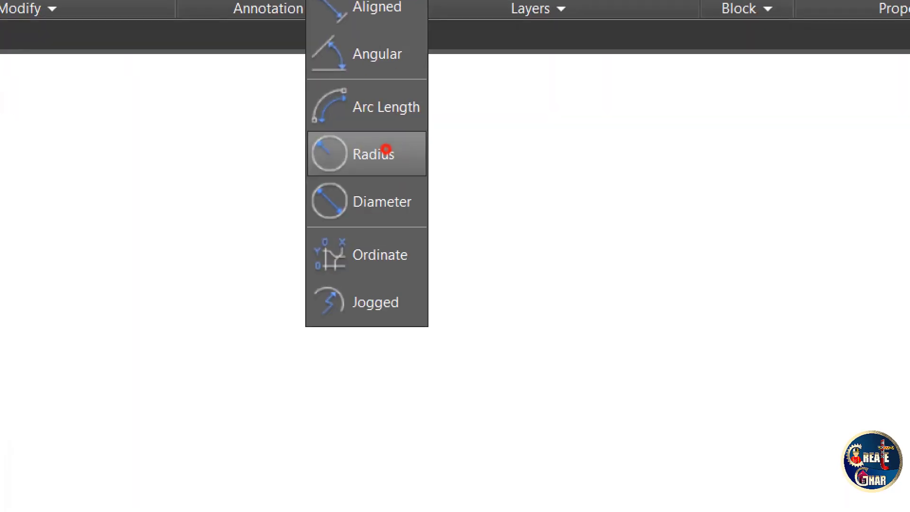
left_click_drag(453, 135, 542, 98)
key("Escape")
Draw a short horizontal line in the empty drawing area.
type("l")
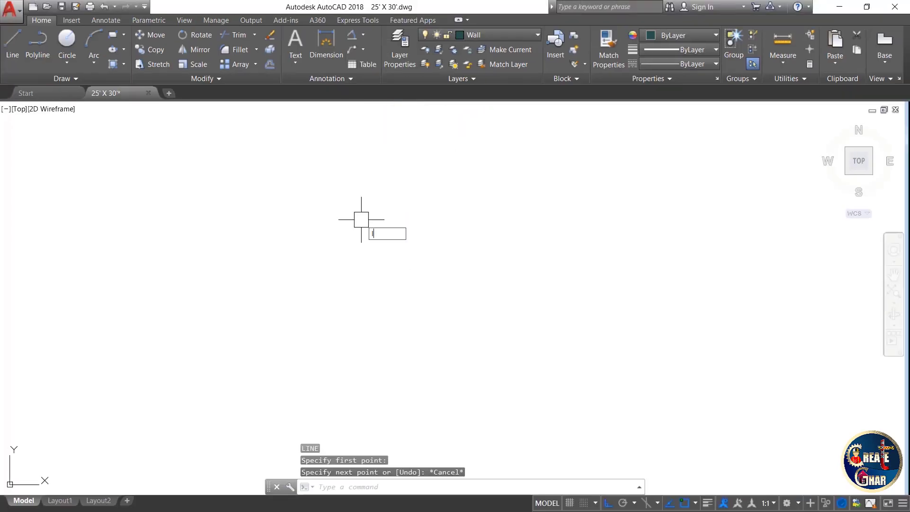
key("Return")
key("Return")
left_click(333, 246)
left_click(423, 246)
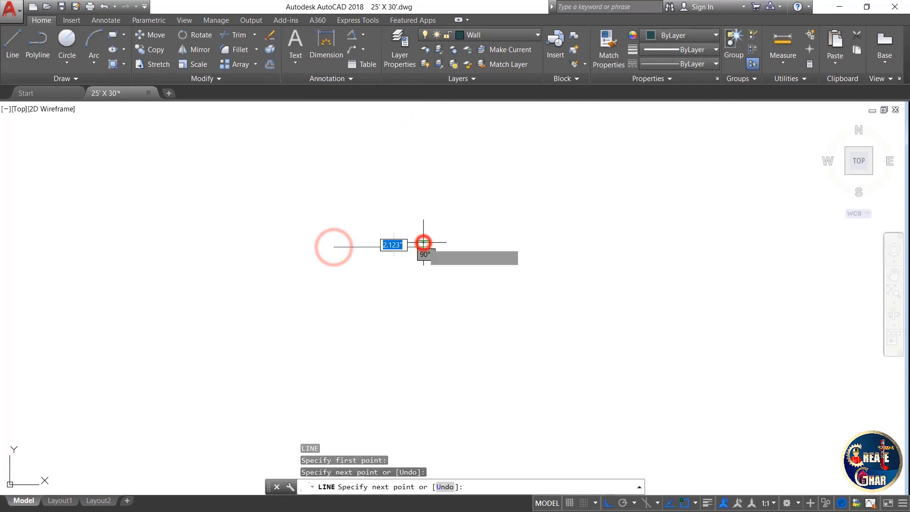
key("Escape")
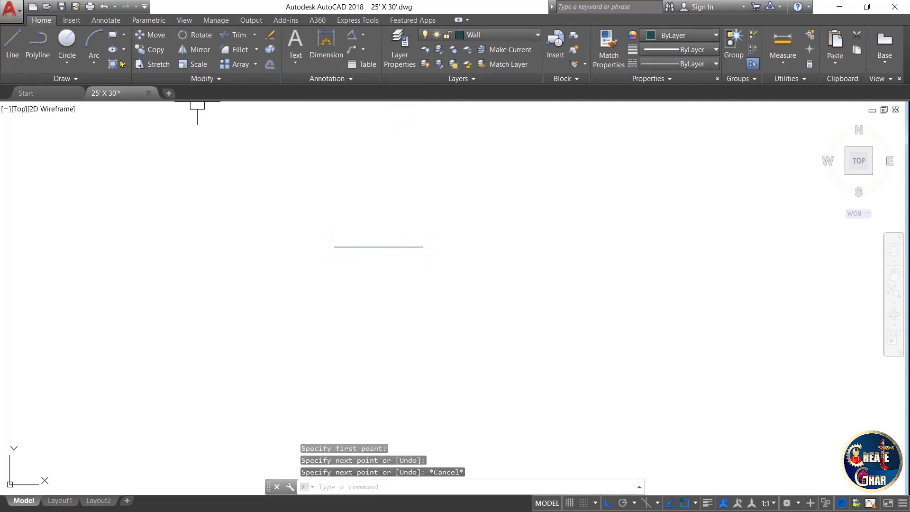
Draw a three-point arc from the line's right end, over a point above its middle, to its left end.
left_click(103, 45)
left_click(423, 247)
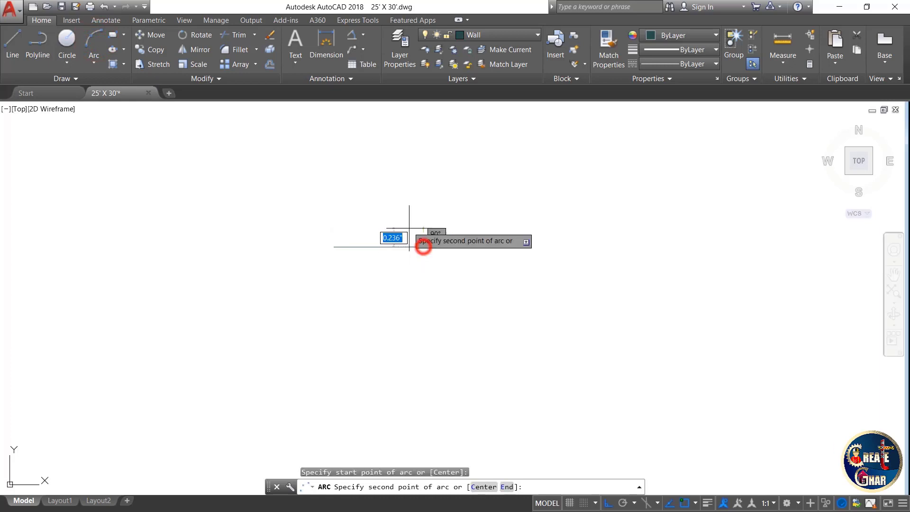
left_click(377, 172)
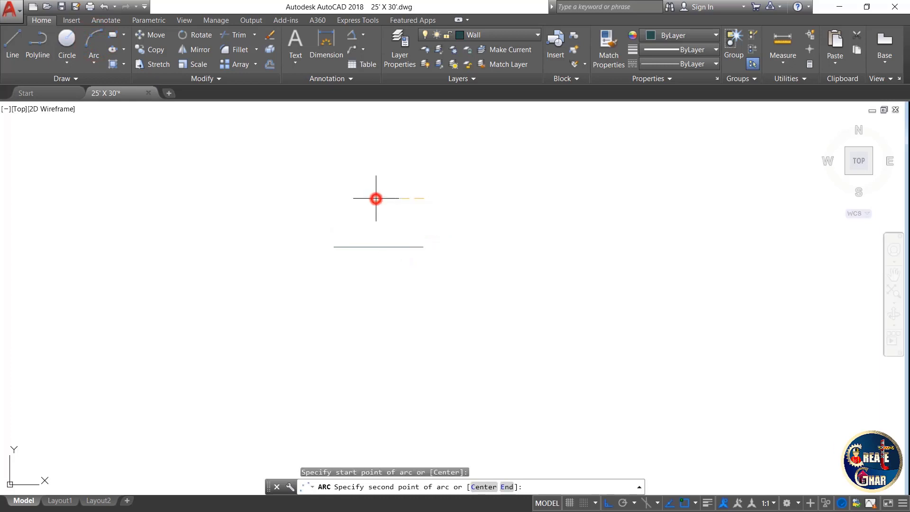
left_click(332, 250)
key("Escape")
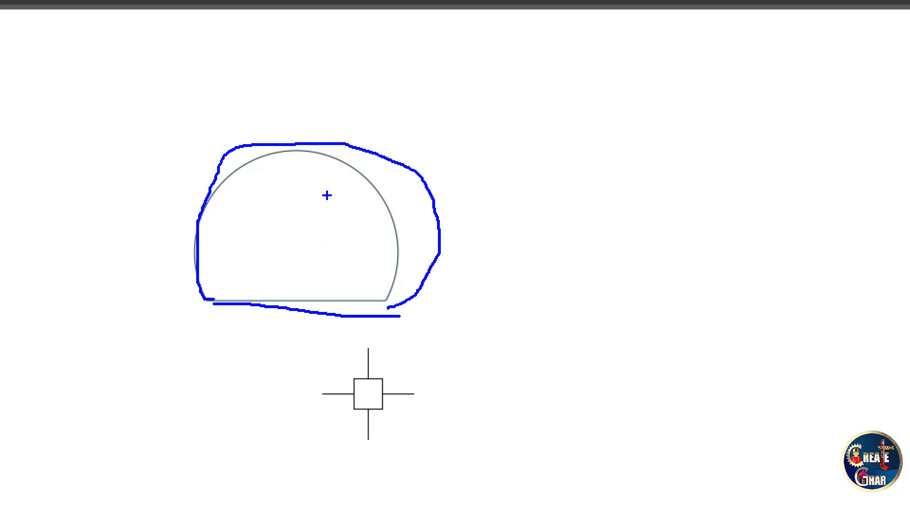
Try an arc length dimension on the three-point arc above the horizontal line.
left_click(363, 35)
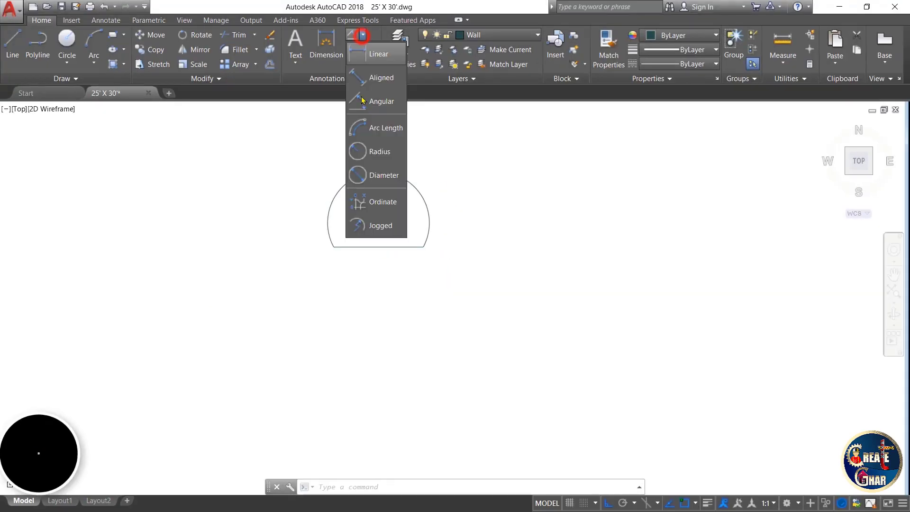
left_click(379, 128)
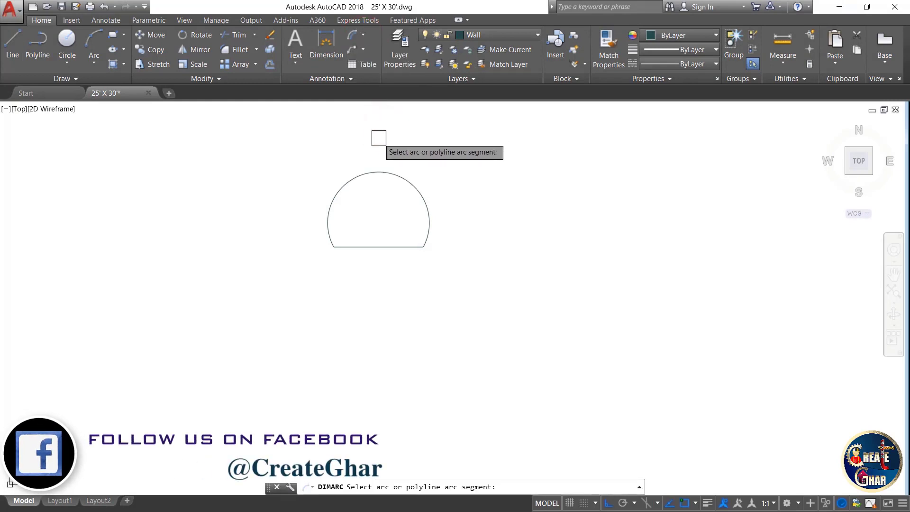
scroll(379, 138, "up", 2)
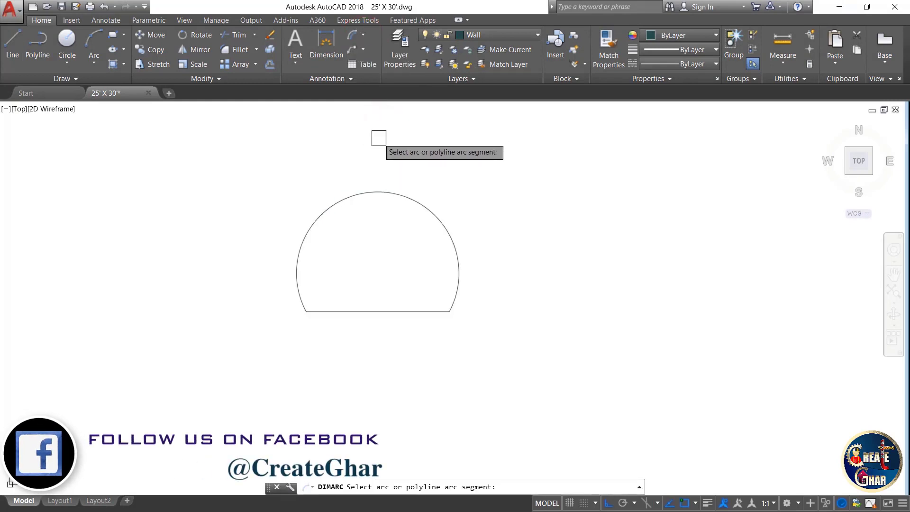
left_click(375, 192)
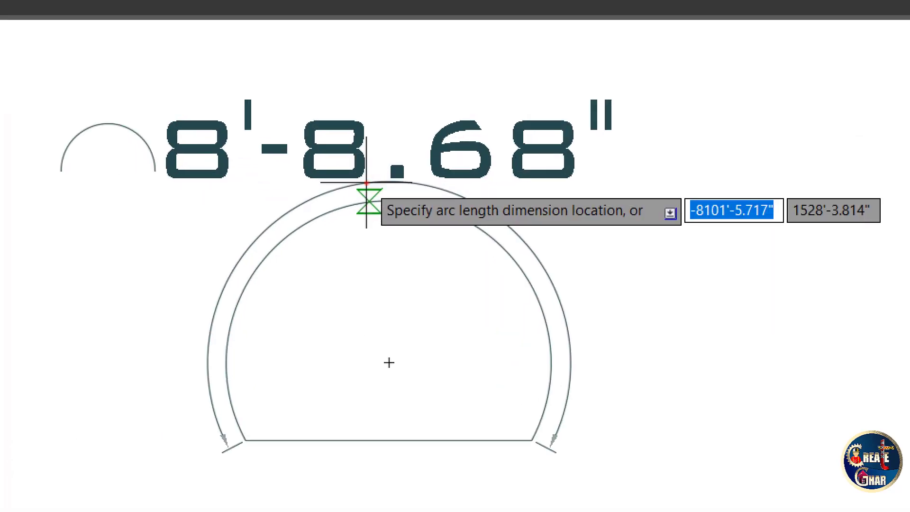
mouse_move(644, 50)
left_mouse_down()
mouse_move(548, 21)
mouse_move(30, 173)
mouse_move(109, 215)
left_mouse_up()
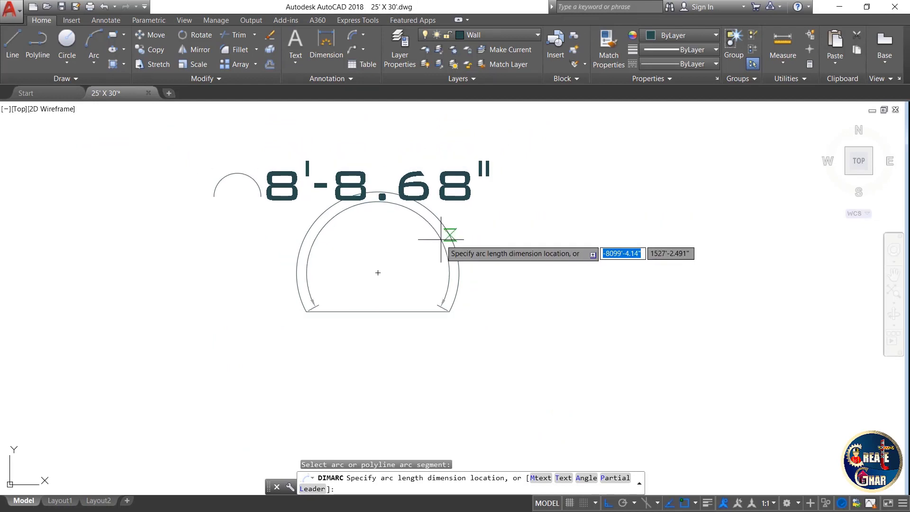
key("Escape")
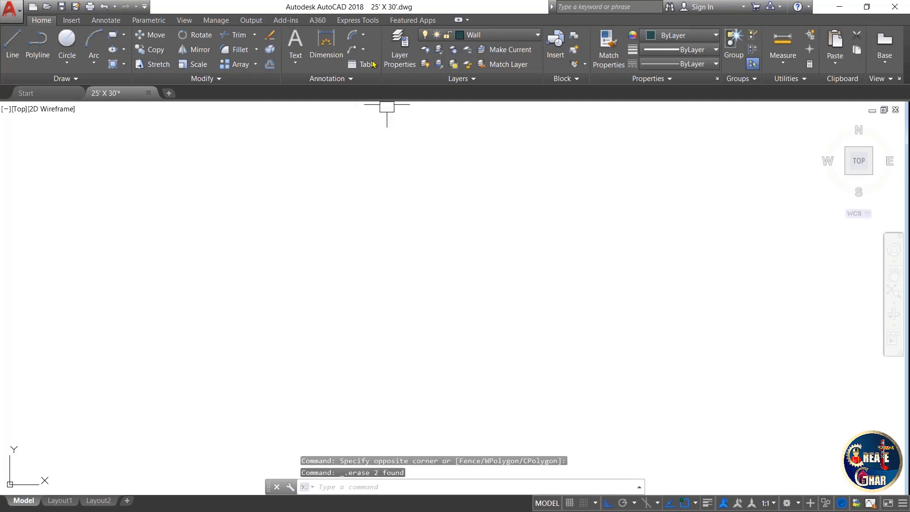
Draw a circle with a radius of about 2'-0.5" in the empty drawing area.
left_click(364, 35)
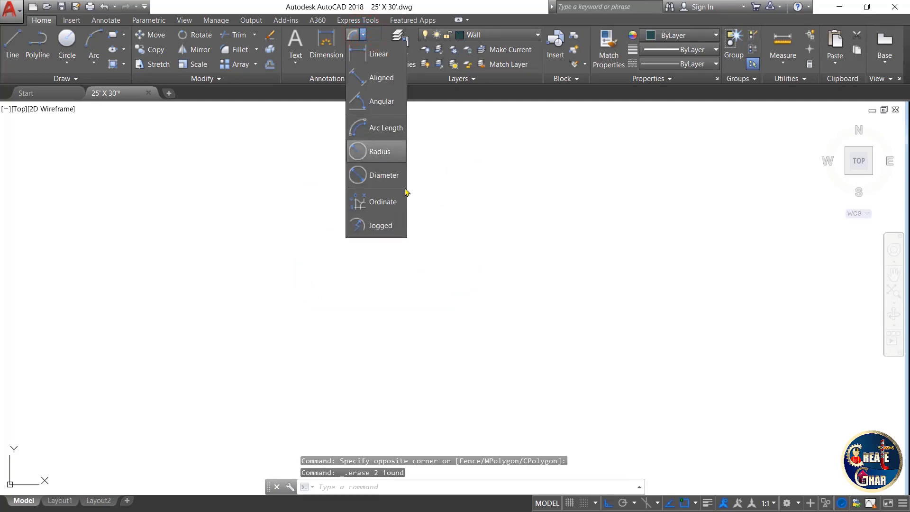
key("Escape")
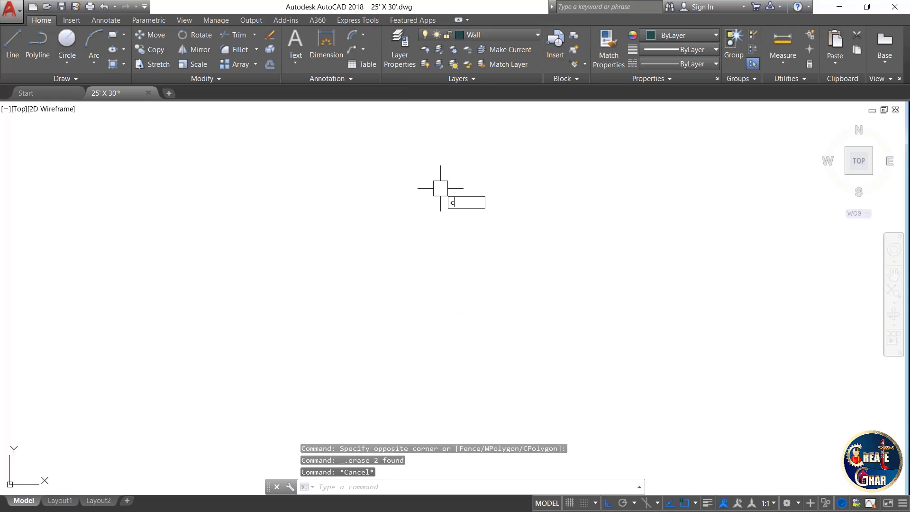
key("Return")
left_click(353, 226)
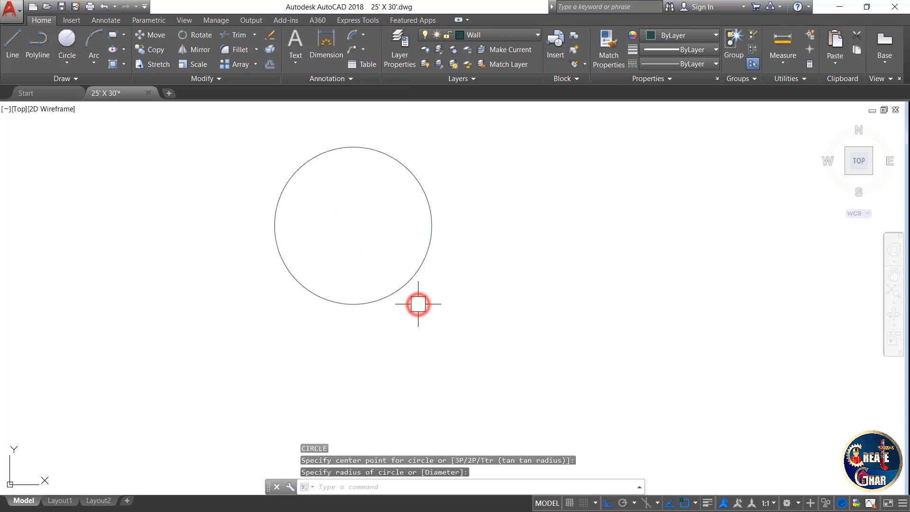
key("Escape")
key("Escape")
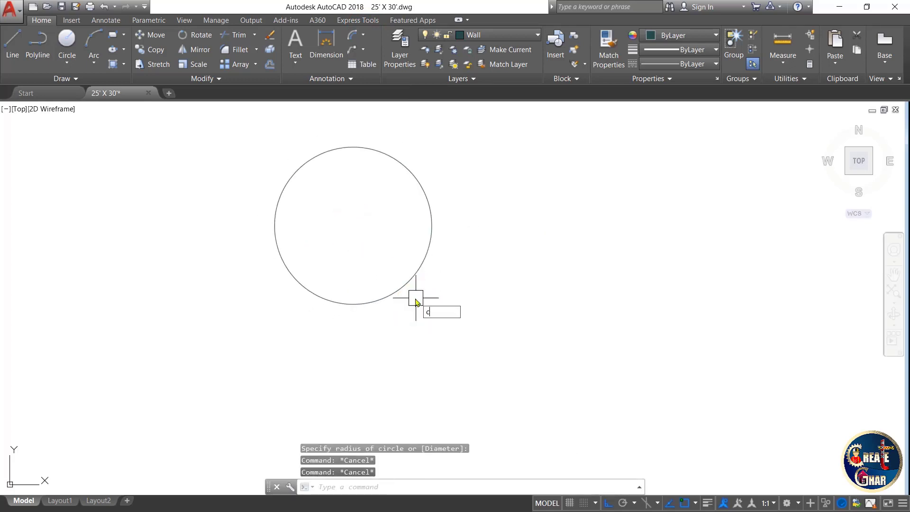
Draw a smaller concentric circle with a radius of about 1'-5" inside the first circle.
type("c")
key("Return")
left_click(353, 226)
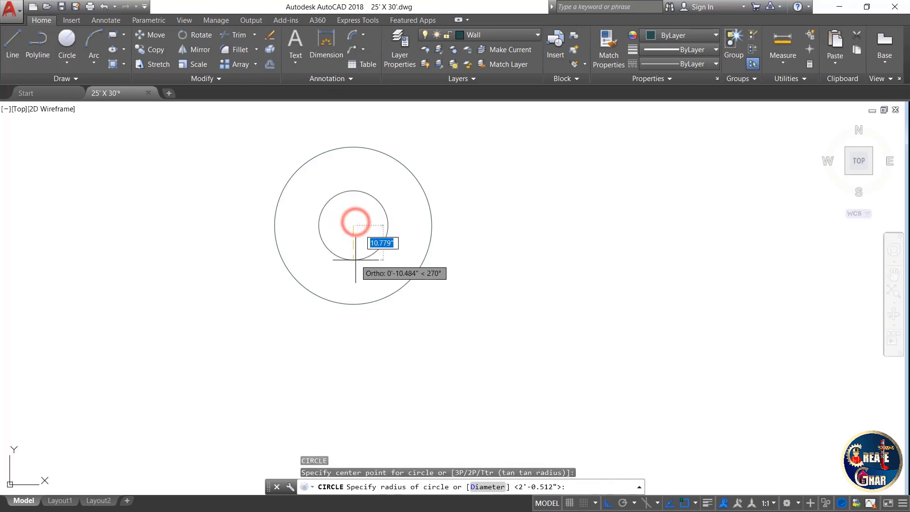
left_click(354, 280)
key("Escape")
scroll(515, 338, "down", 2)
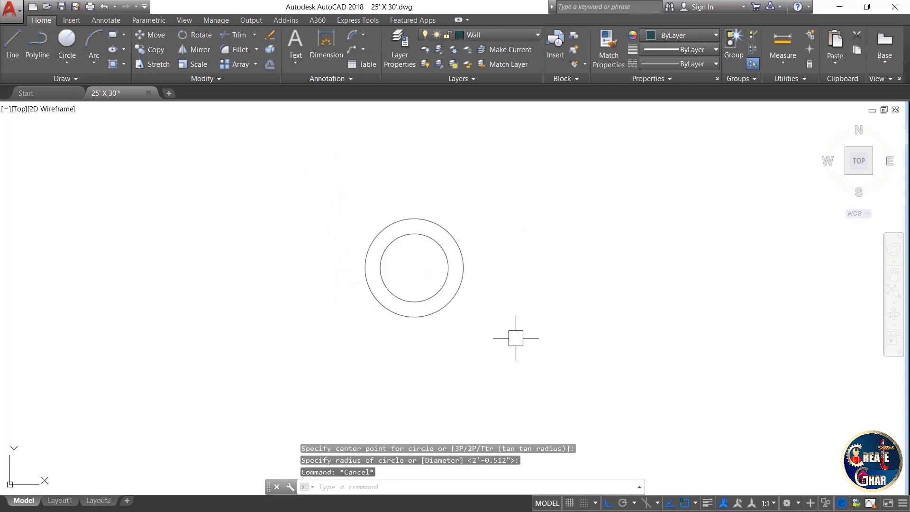
Add a radius dimension to the inner circle, with its text to the right of both circles.
scroll(474, 251, "up", 2)
left_click(363, 36)
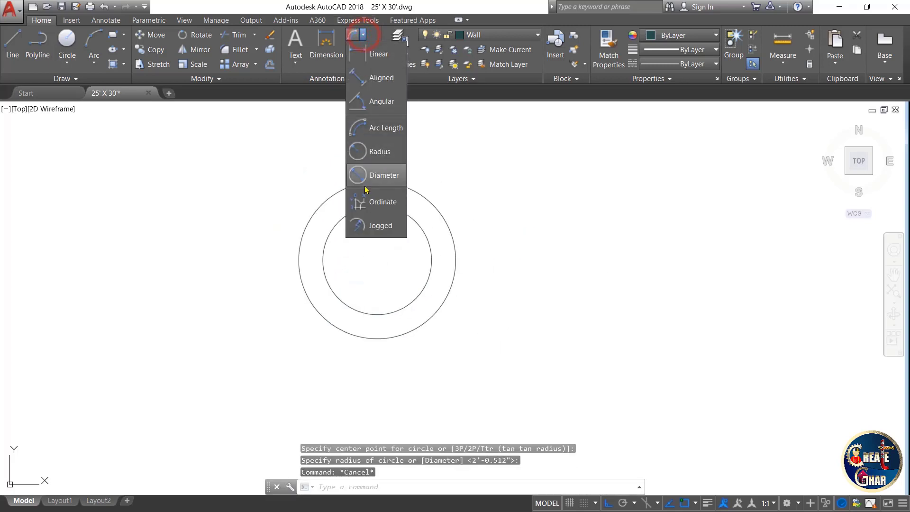
left_click(379, 152)
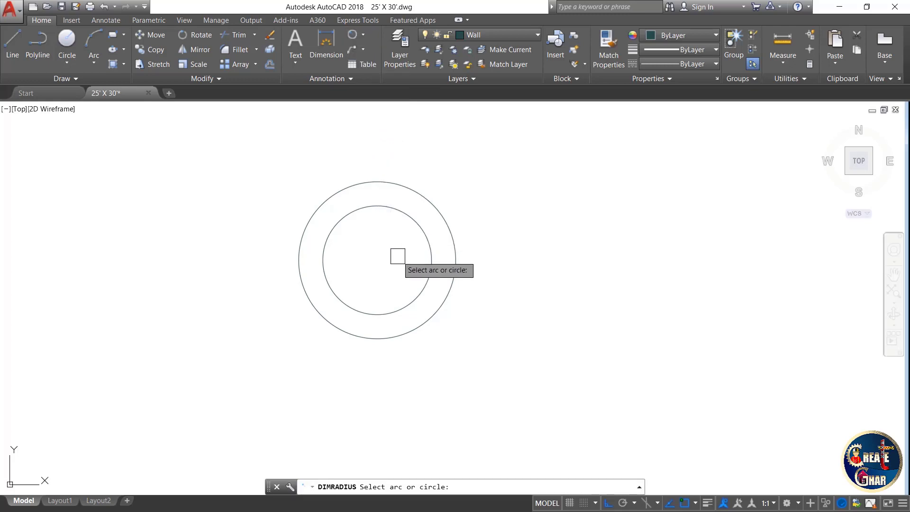
left_click(401, 305)
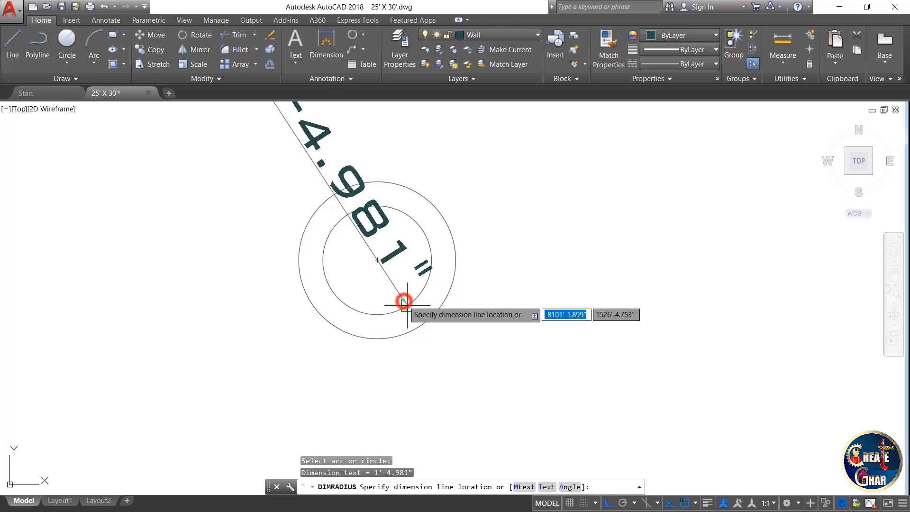
left_click(531, 255)
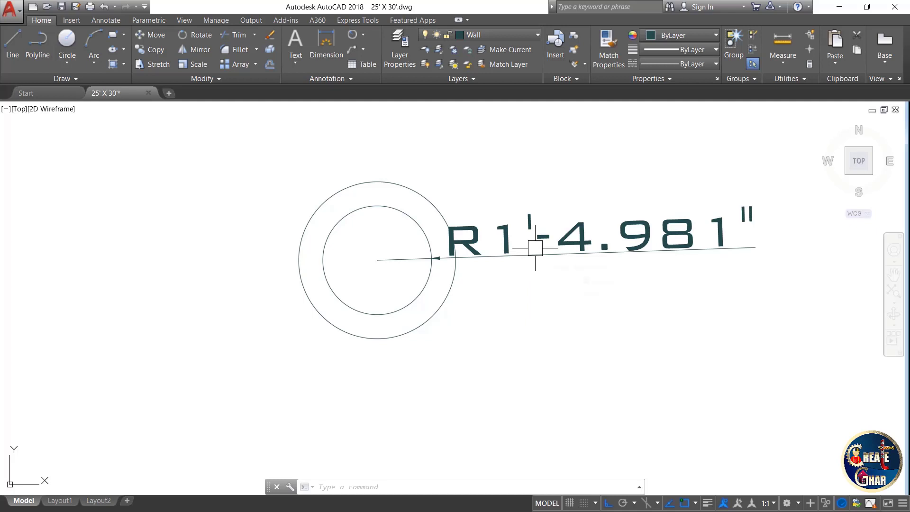
Add a radius dimension to the outer circle, with its text to the left of the circles.
left_click(352, 35)
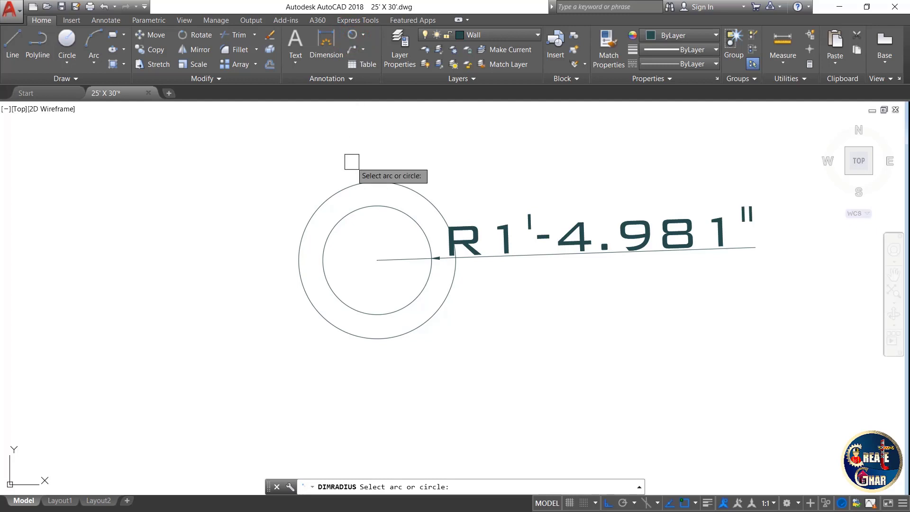
left_click(351, 186)
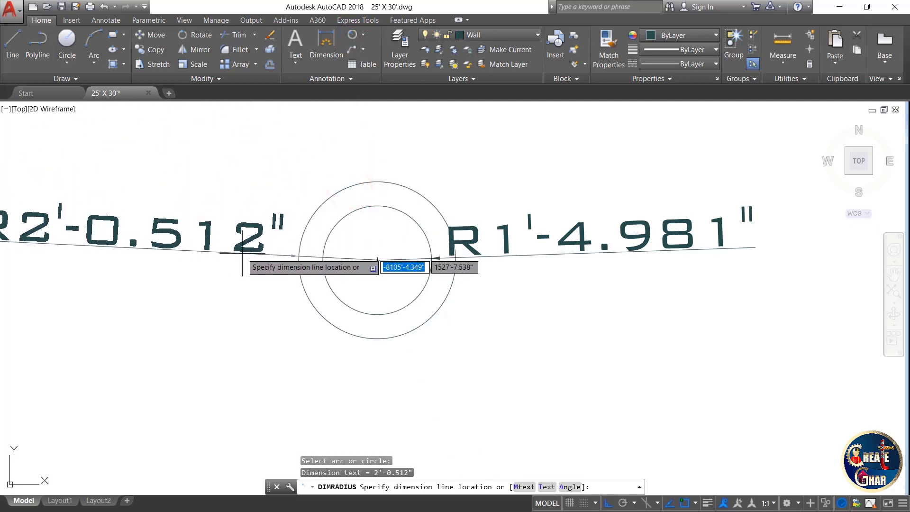
left_click(237, 254)
scroll(428, 252, "down", 2)
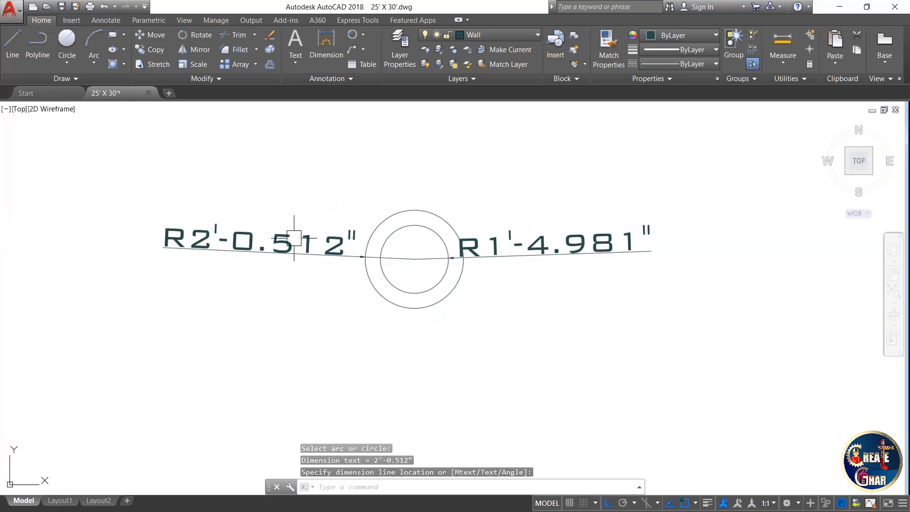
scroll(230, 216, "up", 2)
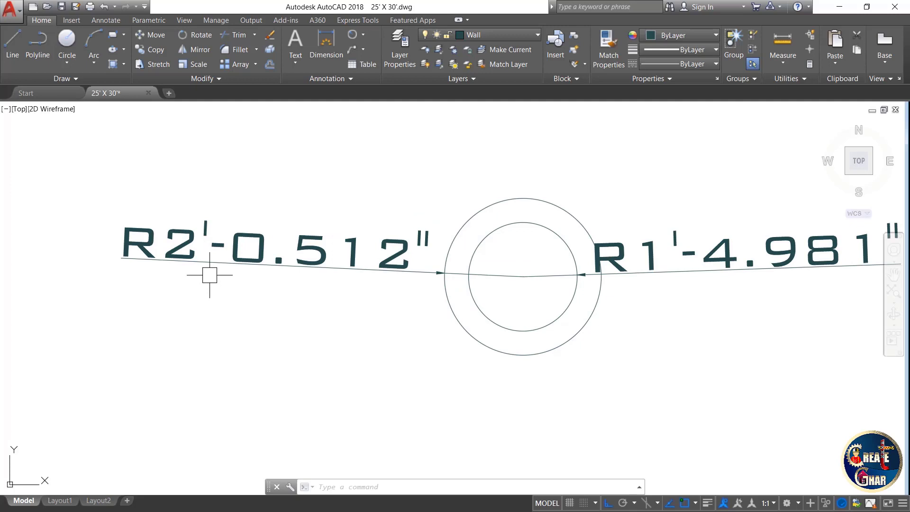
Erase the radius dimensions of both circles, keeping the circles.
scroll(203, 275, "down", 4)
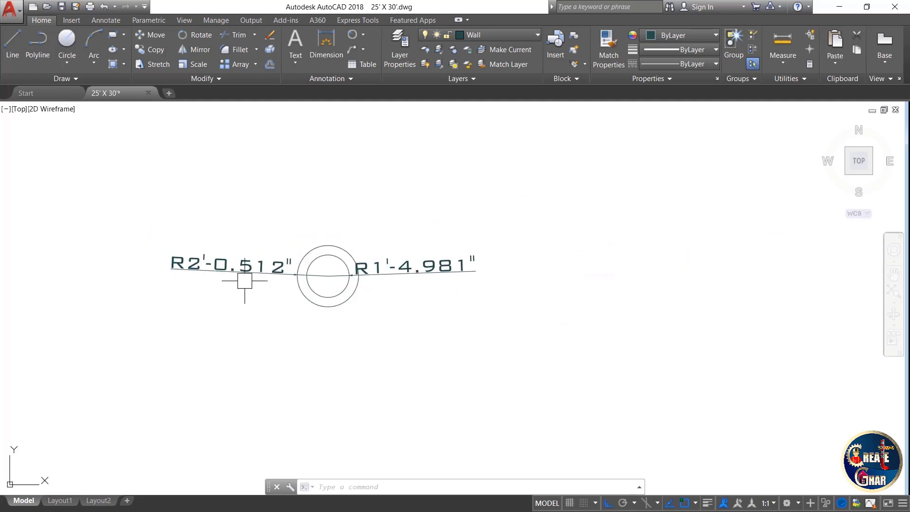
left_click(400, 261)
key("Delete")
left_click(240, 271)
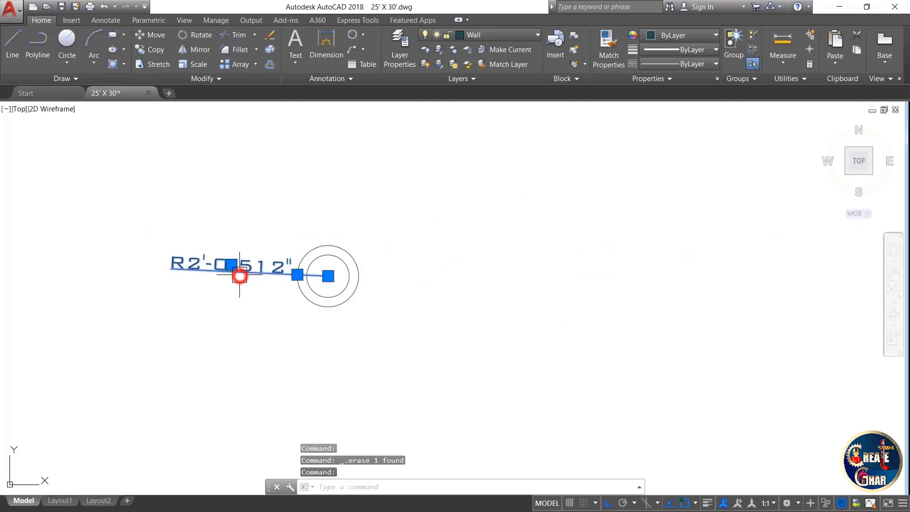
key("Delete")
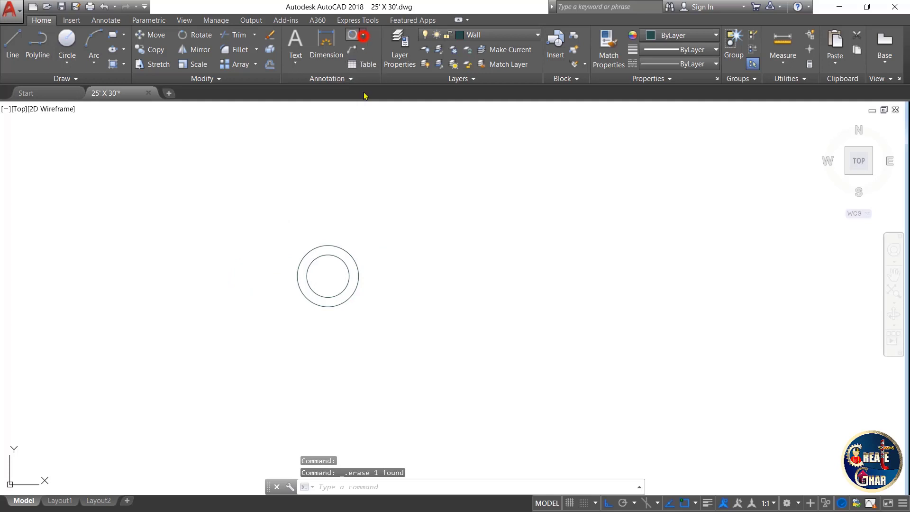
Add a diameter dimension to the inner circle, with its text to the right of both circles.
left_click(363, 35)
left_click(371, 174)
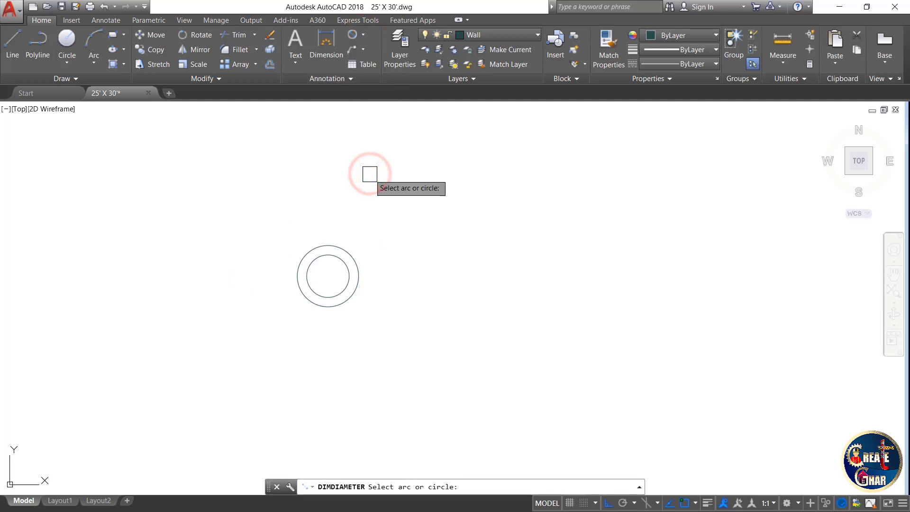
scroll(310, 306, "up", 4)
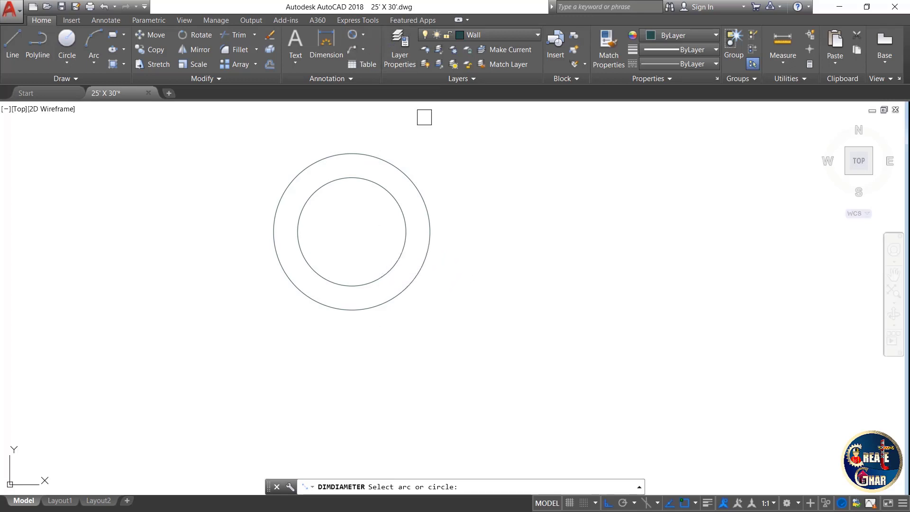
left_click(396, 256)
left_click(544, 237)
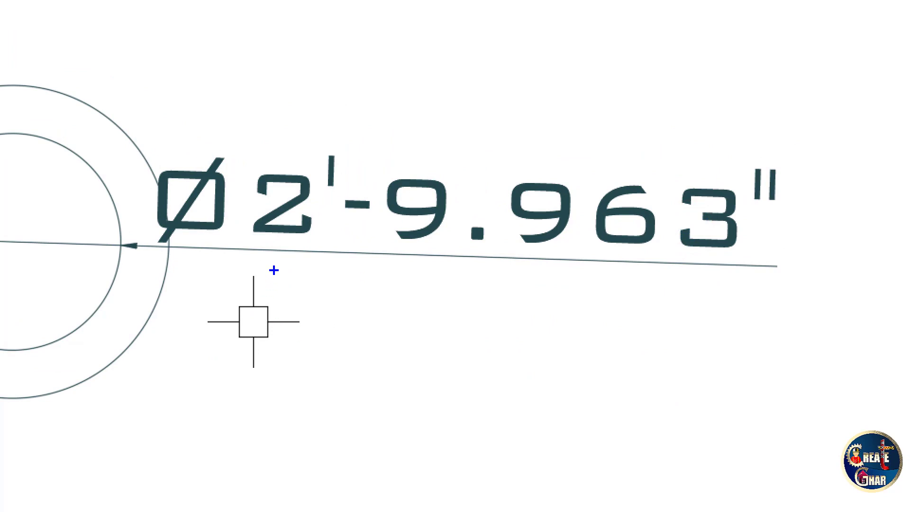
mouse_move(274, 270)
left_mouse_down()
mouse_move(479, 253)
mouse_move(808, 277)
left_mouse_up()
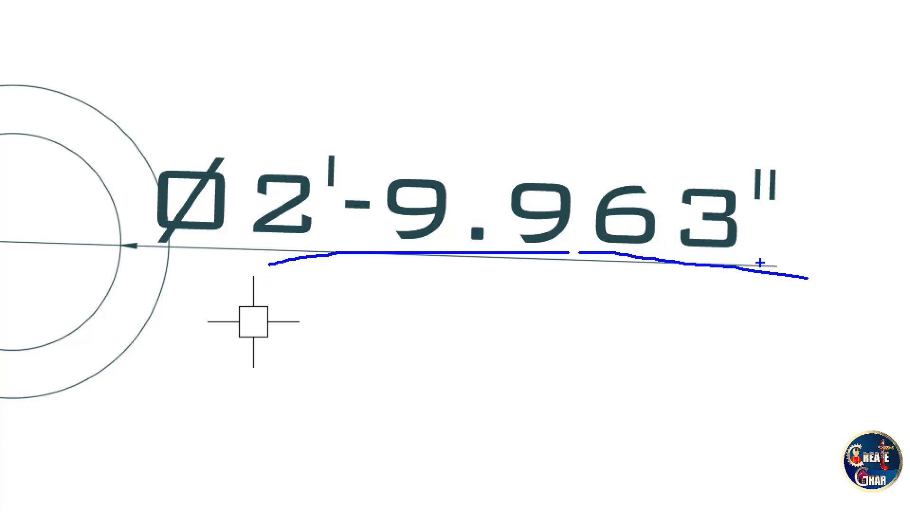
Add a diameter dimension to the outer circle, with its text to the left of the circles.
scroll(668, 227, "down", 3)
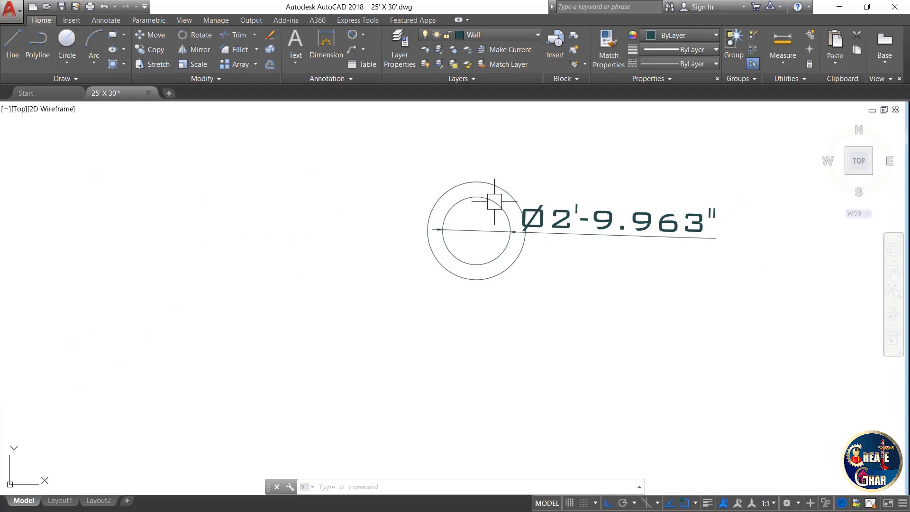
left_click(353, 35)
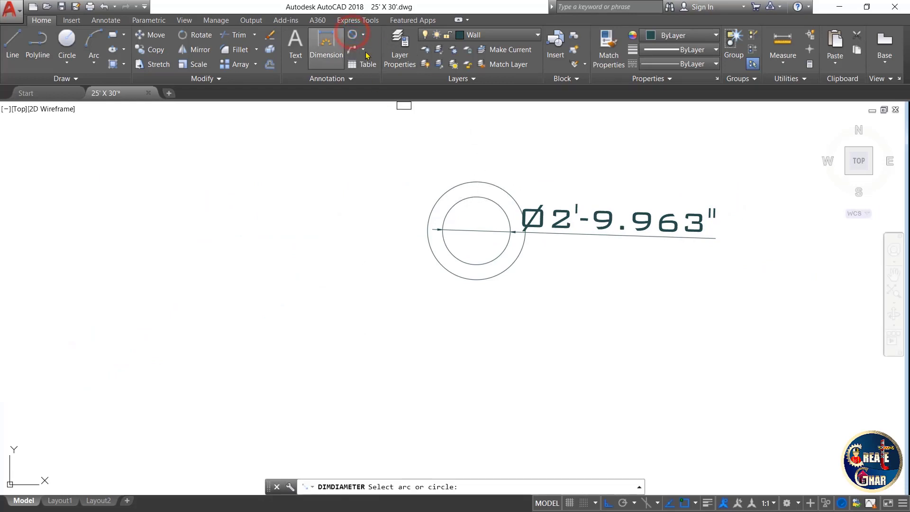
scroll(433, 199, "up", 2)
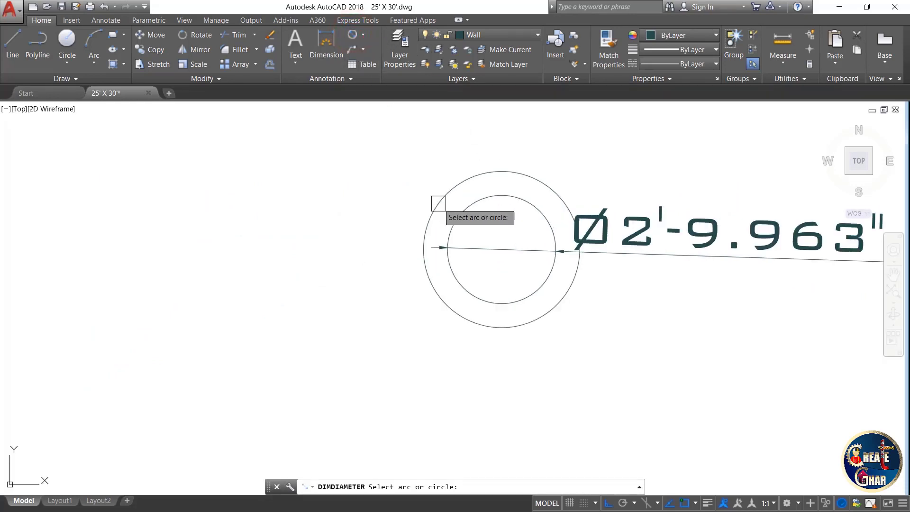
left_click(444, 198)
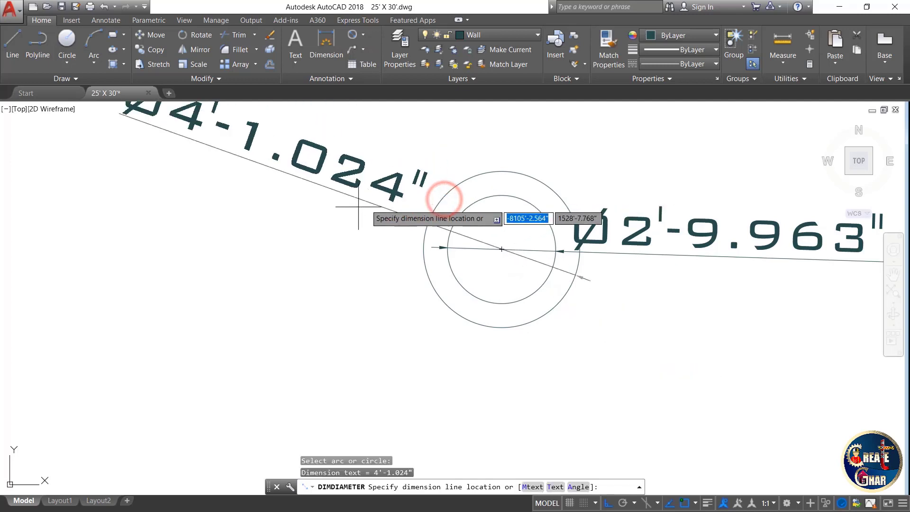
scroll(359, 207, "down", 1)
left_click(319, 242)
scroll(663, 218, "down", 2)
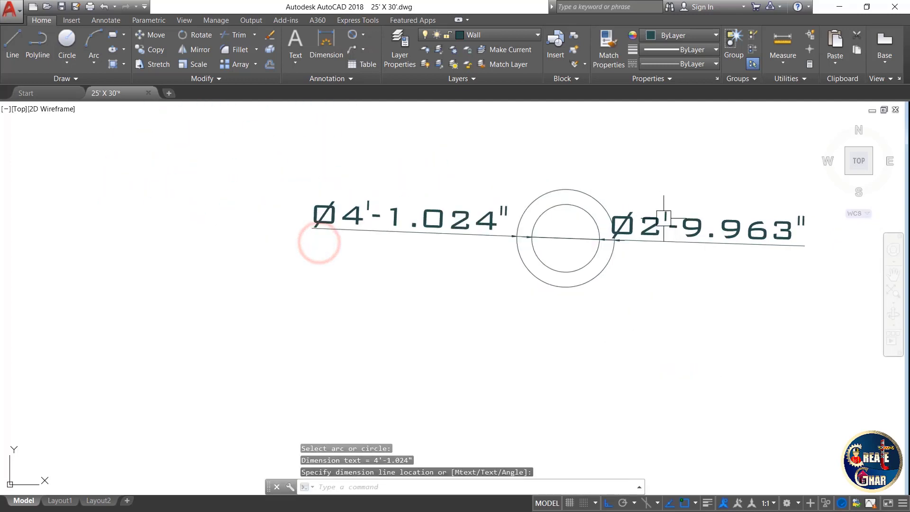
scroll(392, 199, "up", 2)
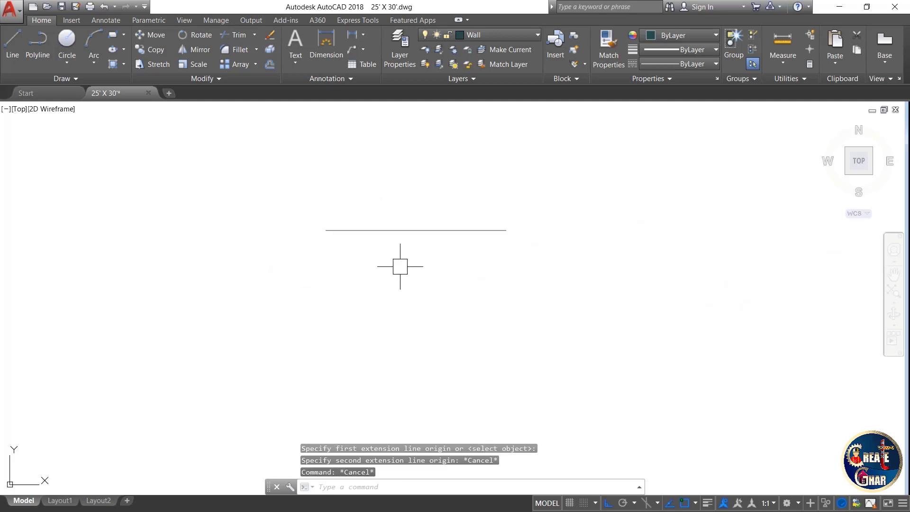
Add a linear dimension between the two ends of the horizontal line, with the dimension line below it.
key("Escape")
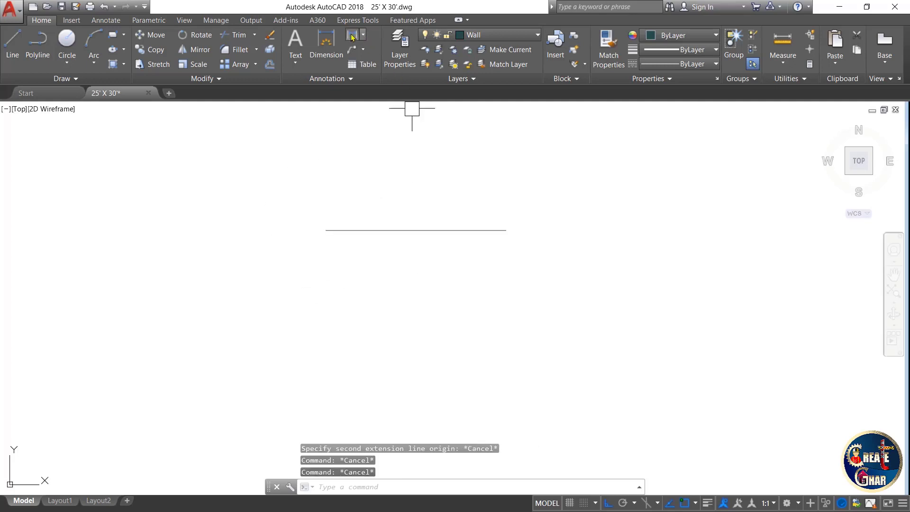
left_click(325, 230)
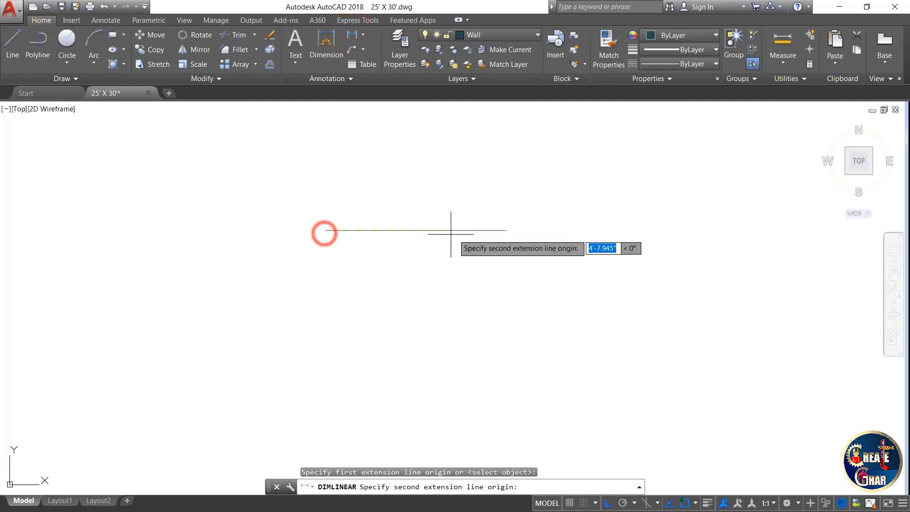
left_click(495, 230)
left_click(421, 298)
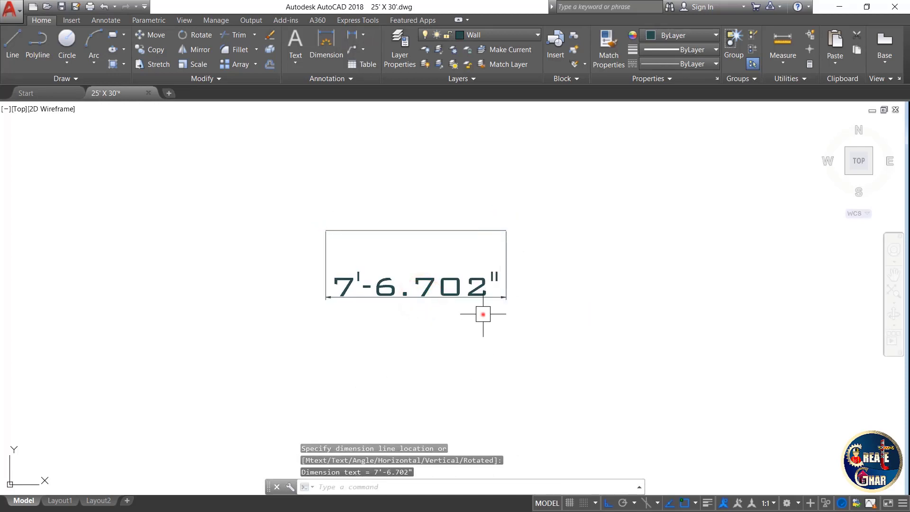
mouse_move(514, 279)
left_mouse_down()
mouse_move(362, 254)
mouse_move(322, 273)
left_mouse_up()
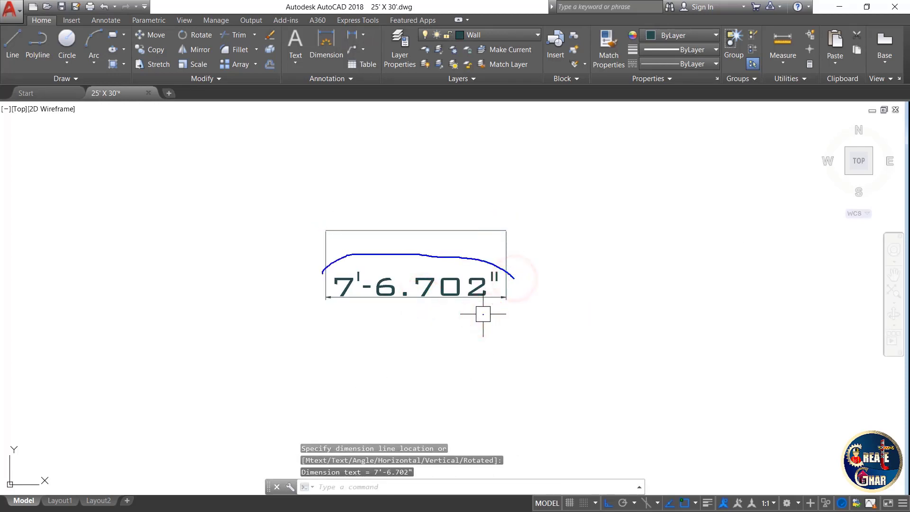
left_click_drag(506, 308, 513, 286)
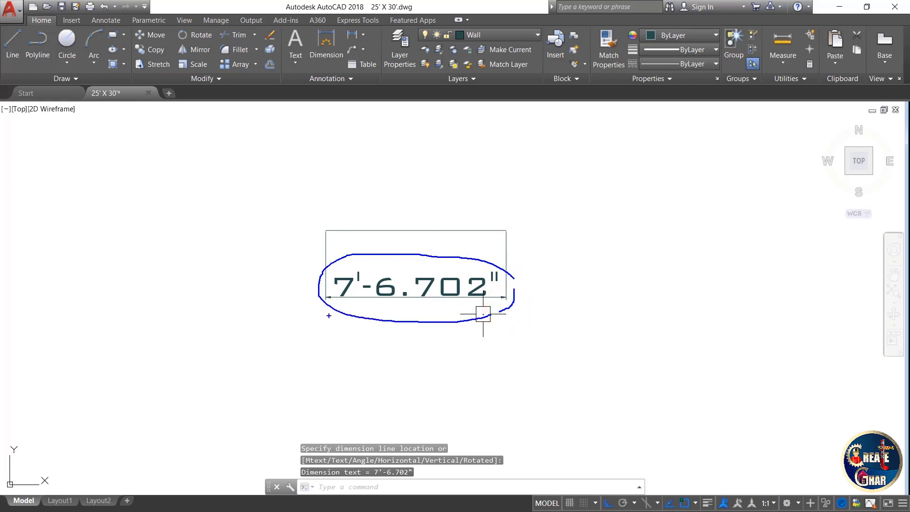
key("Escape")
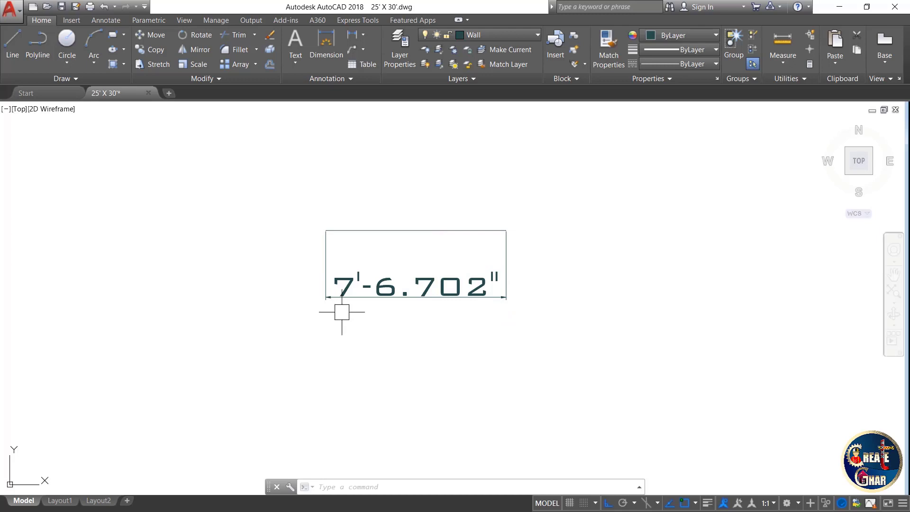
key("Escape")
key("Escape")
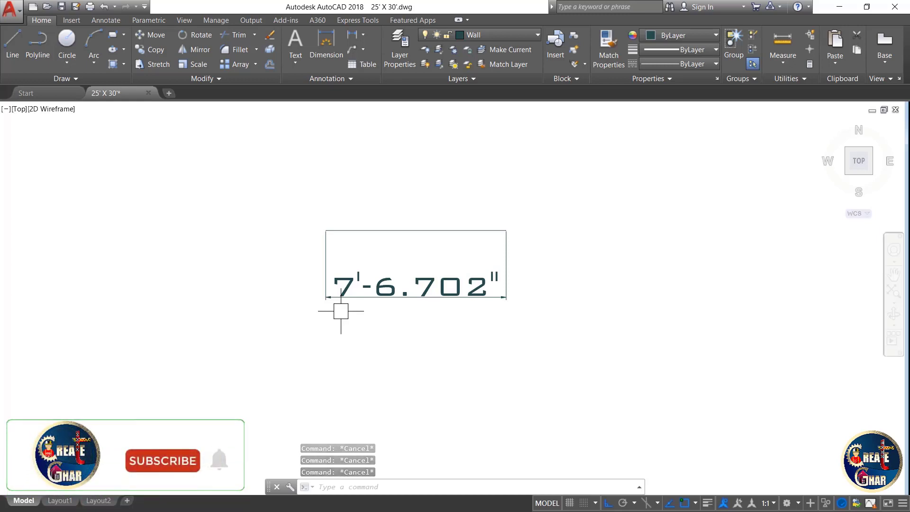
Open the ISO-25 dimension style for modification from the Dimension Style Manager.
type("d")
key("Return")
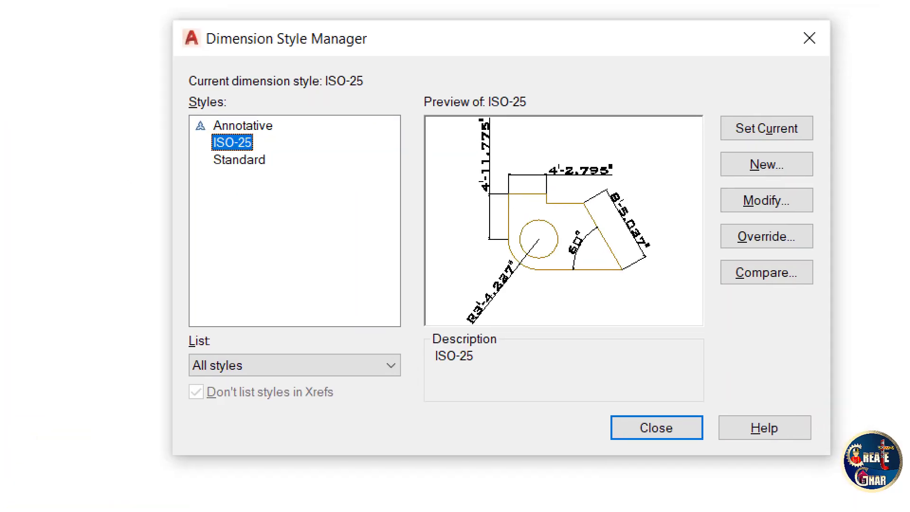
left_click(434, 264)
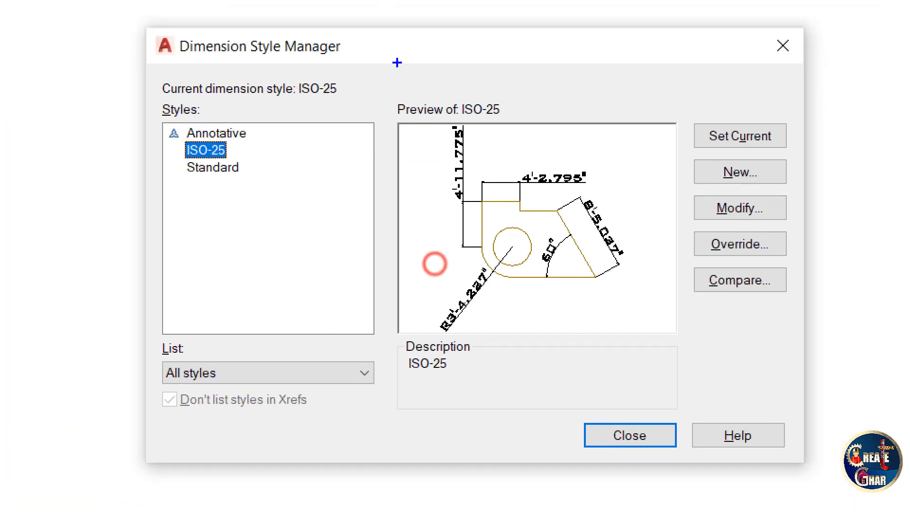
left_click_drag(352, 5, 109, 45)
left_click_drag(429, 17, 353, 5)
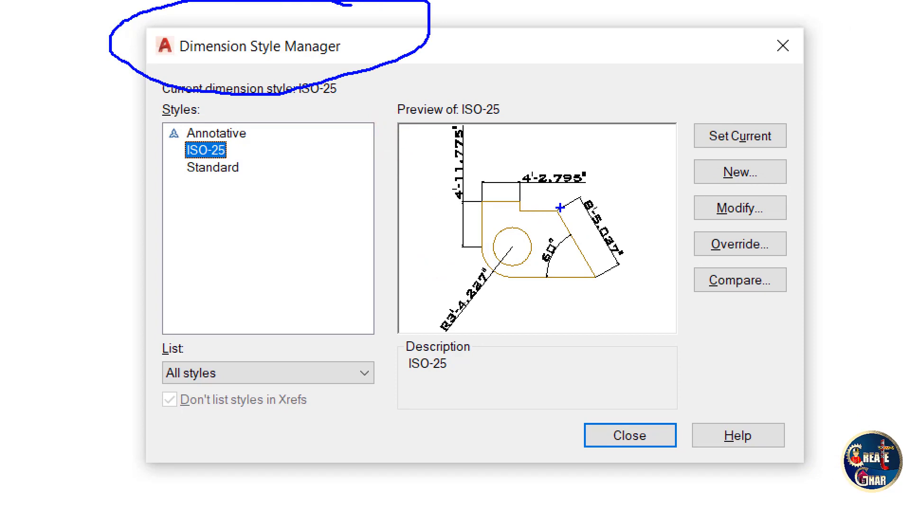
key("Escape")
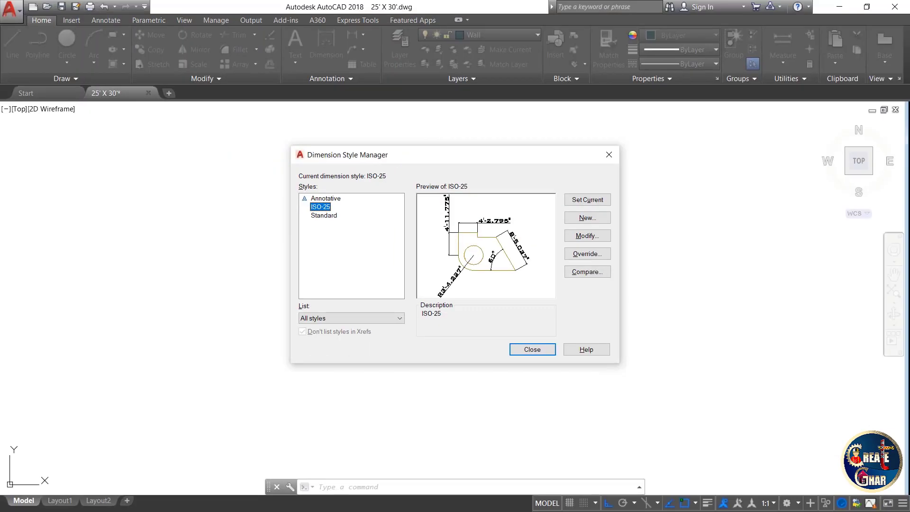
key("ctrl+1")
left_click(636, 259)
left_click_drag(594, 237, 625, 233)
key("Escape")
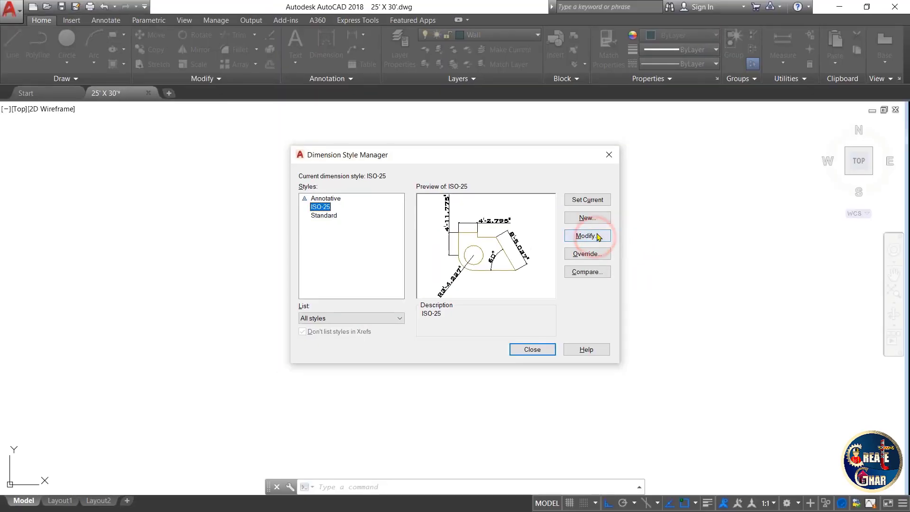
left_click(587, 235)
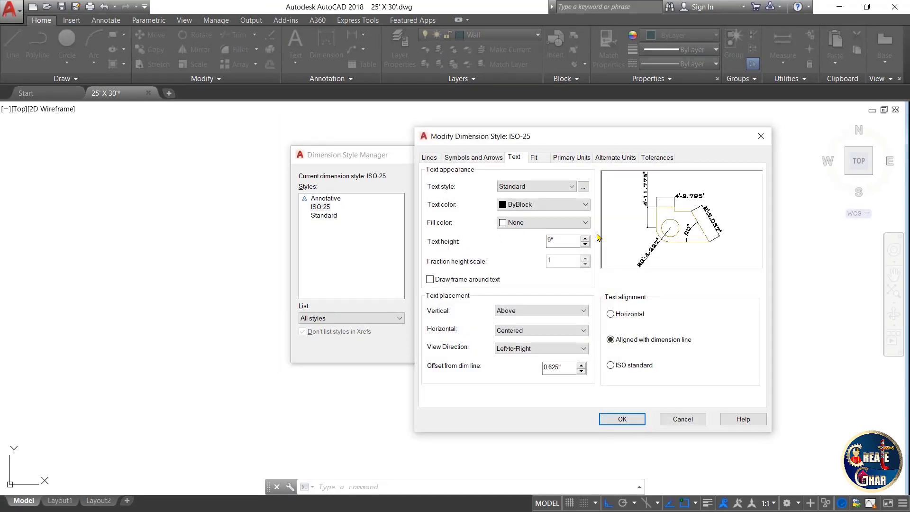
left_click_drag(633, 139, 469, 122)
key("ctrl+1")
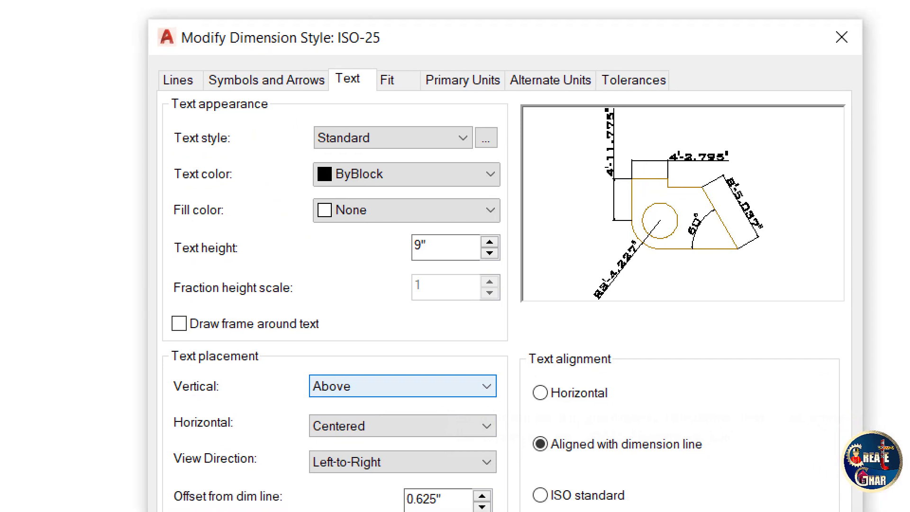
left_click(425, 262)
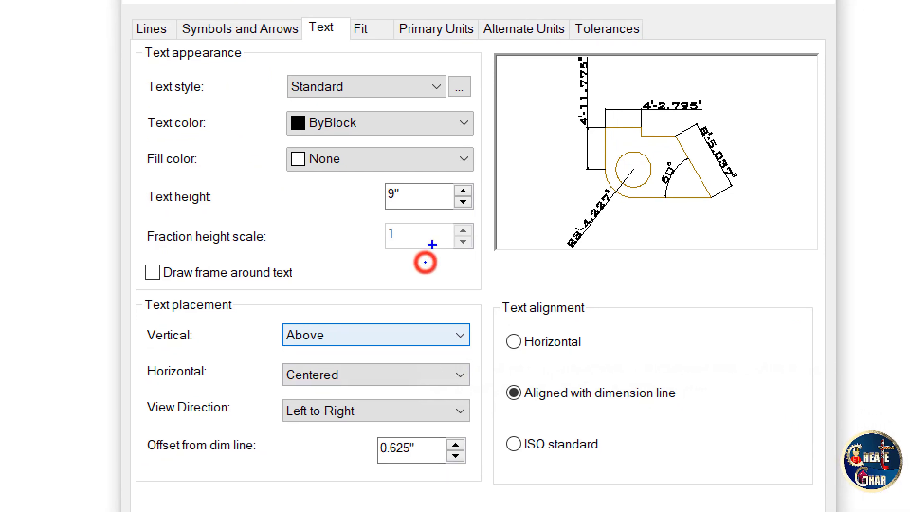
left_click_drag(146, 17, 98, 4)
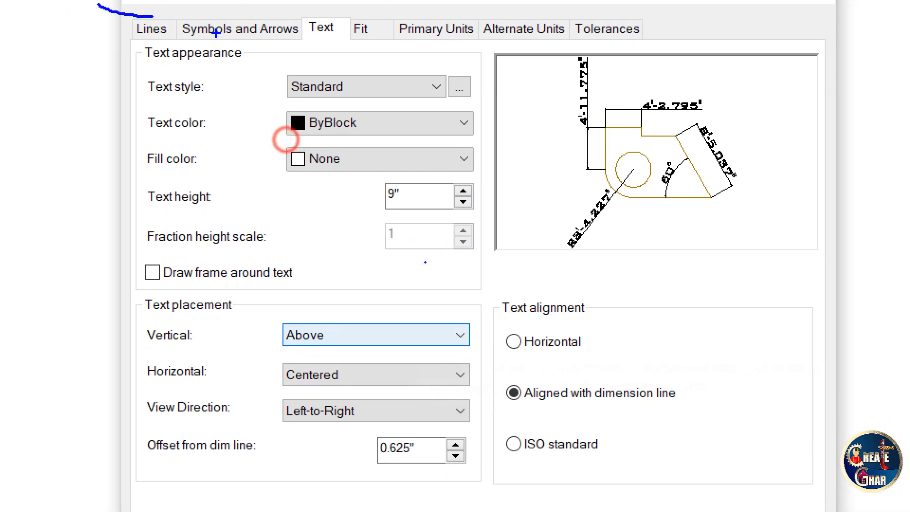
left_click_drag(229, 33, 242, 0)
left_click_drag(336, 23, 346, 1)
left_click_drag(375, 27, 395, 1)
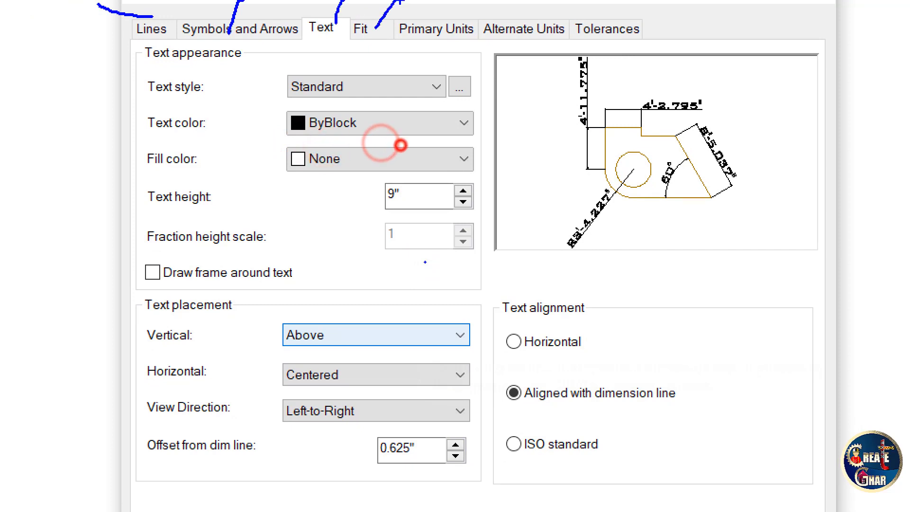
left_click_drag(440, 33, 483, 0)
left_click_drag(525, 31, 566, 1)
left_click_drag(605, 31, 650, 1)
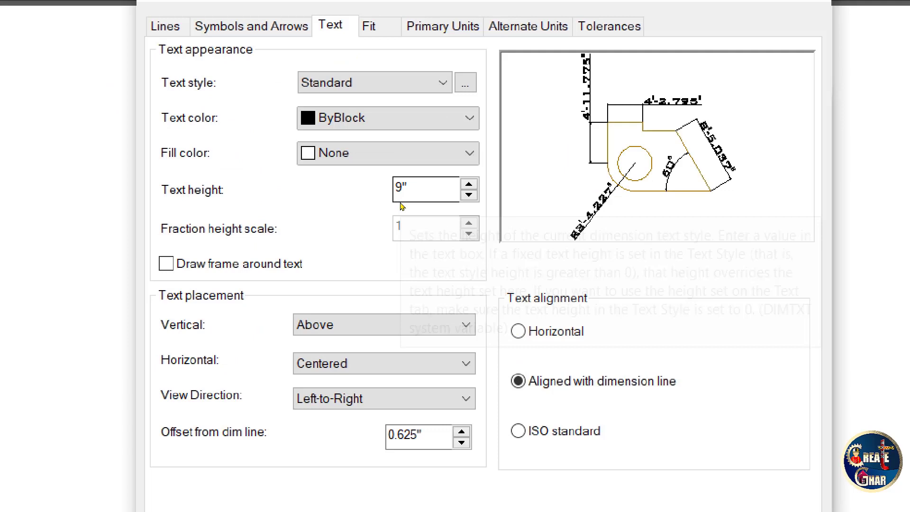
left_click(400, 207)
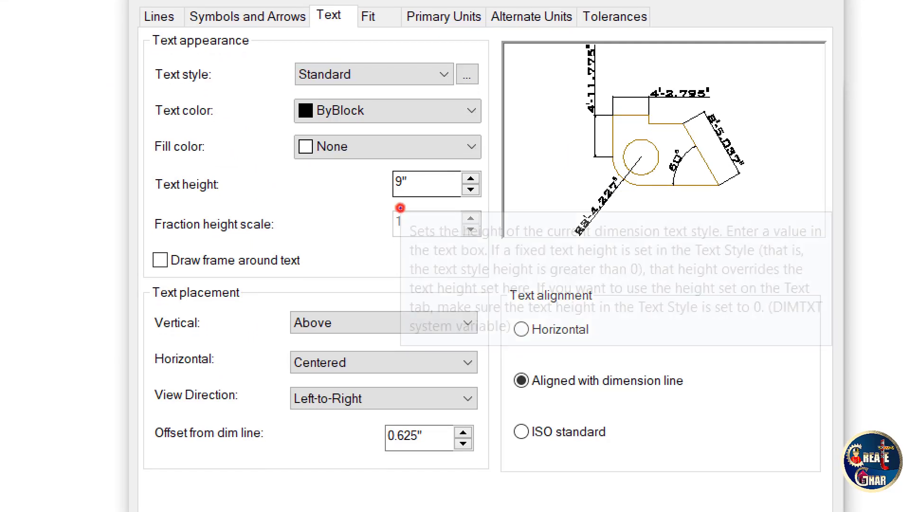
mouse_move(426, 163)
left_mouse_down()
mouse_move(387, 162)
mouse_move(429, 204)
mouse_move(412, 143)
left_mouse_up()
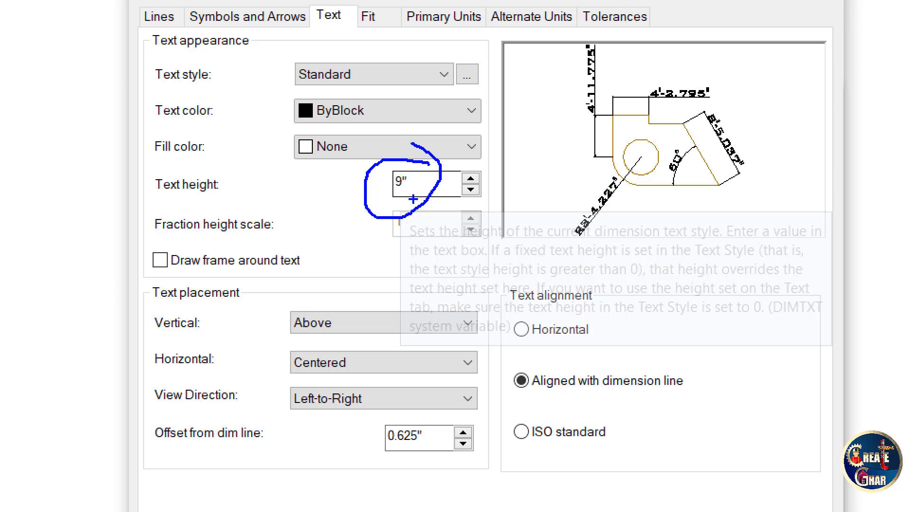
key("Escape")
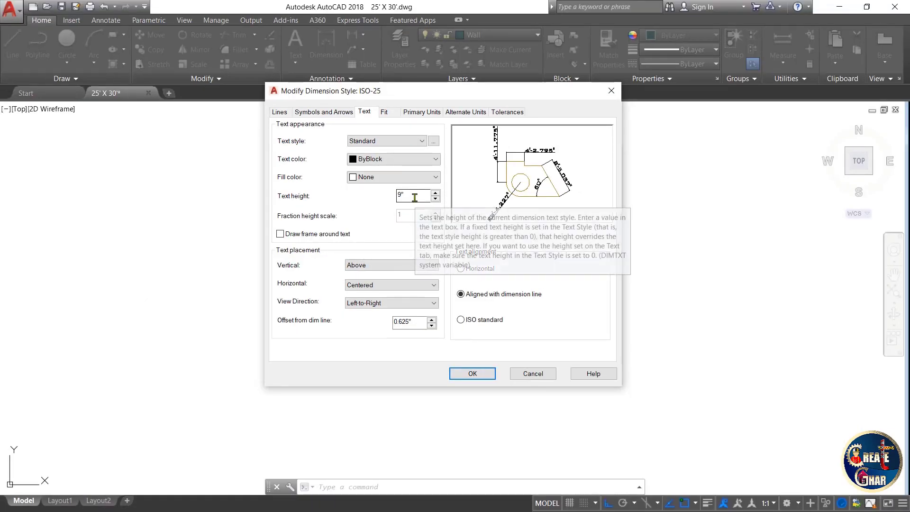
Set the ISO-25 dimension style's text height to 6" and its text color to Blue.
left_click(424, 196)
key("BackSpace")
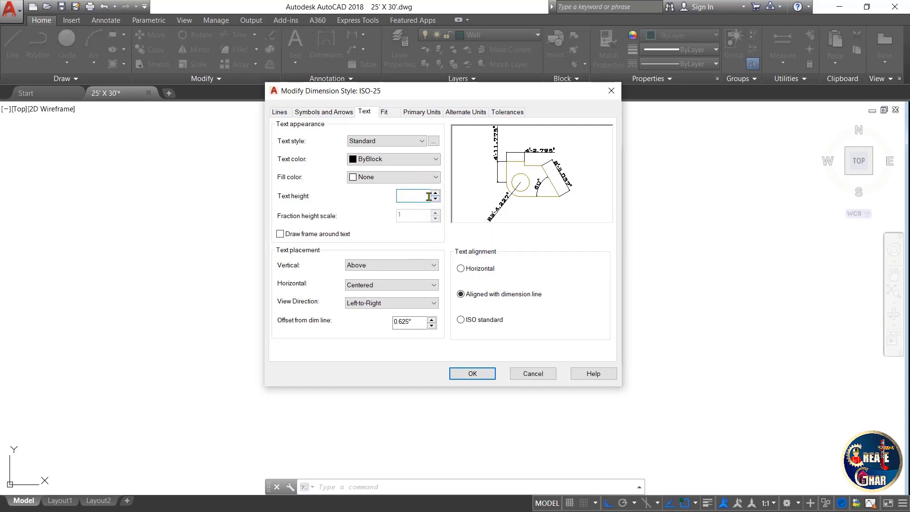
type("6")
left_click(405, 162)
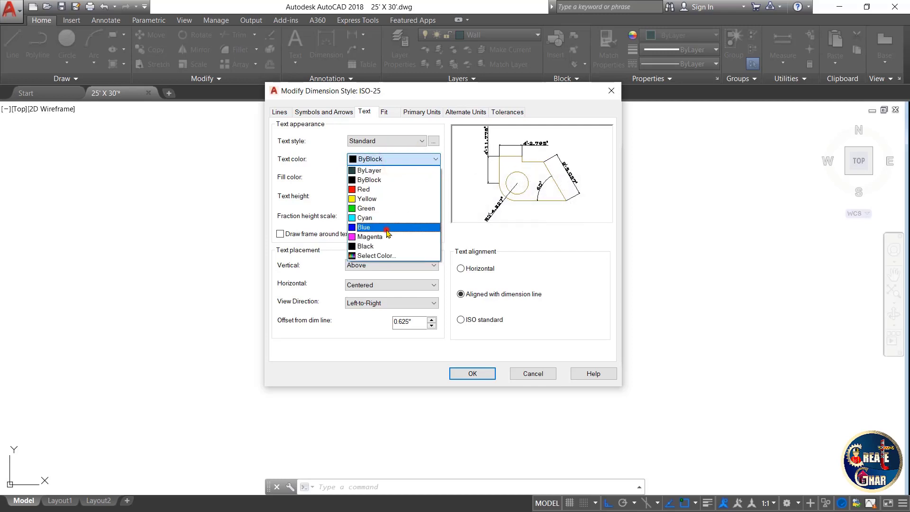
left_click(388, 229)
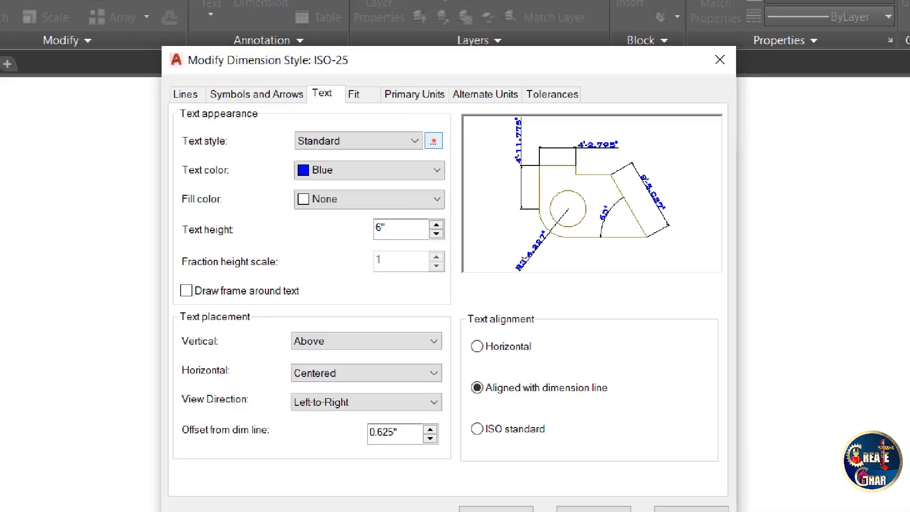
Review the font, size and effects settings of the Standard text style without changing them.
left_click(433, 141)
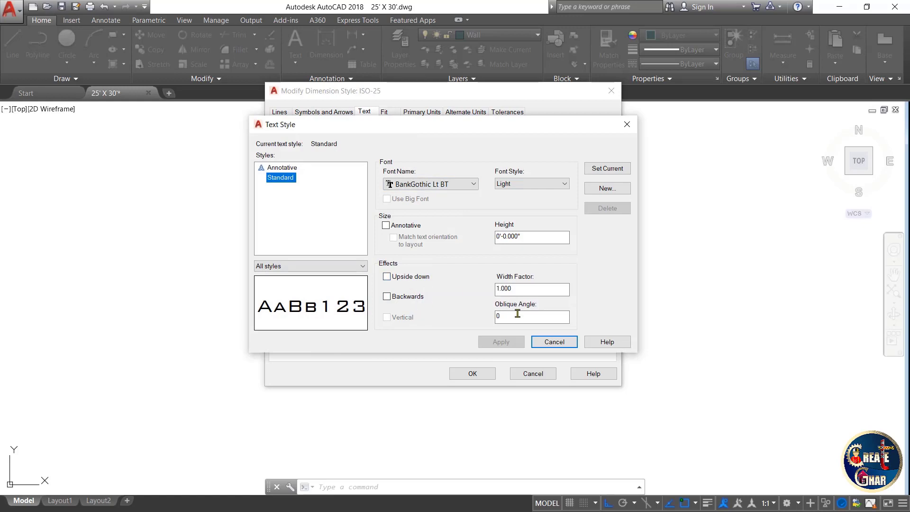
left_click(552, 342)
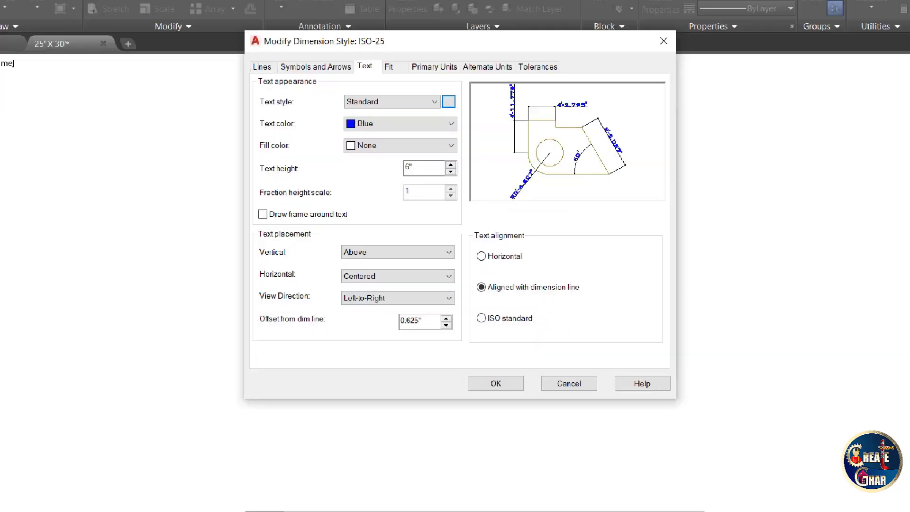
left_click(352, 342)
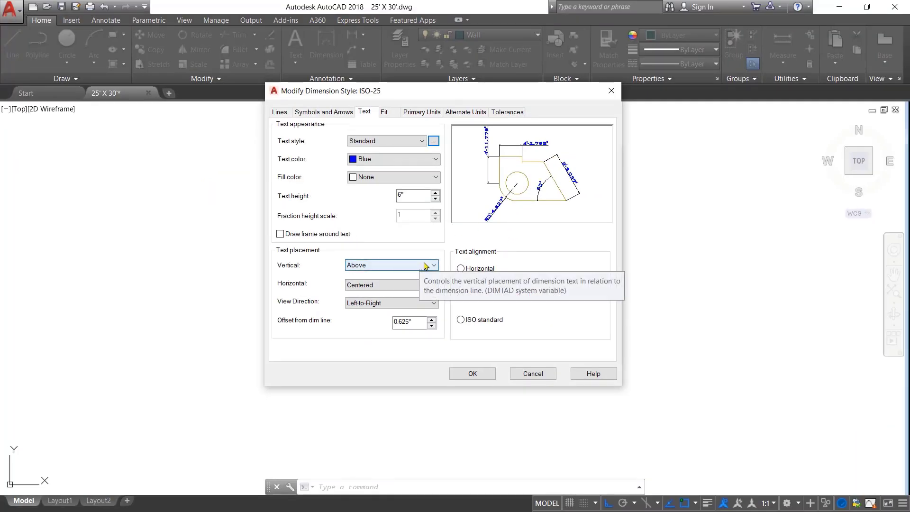
Set the vertical placement of the dimension text to Centered and check the style preview.
left_click(425, 265)
left_click(370, 275)
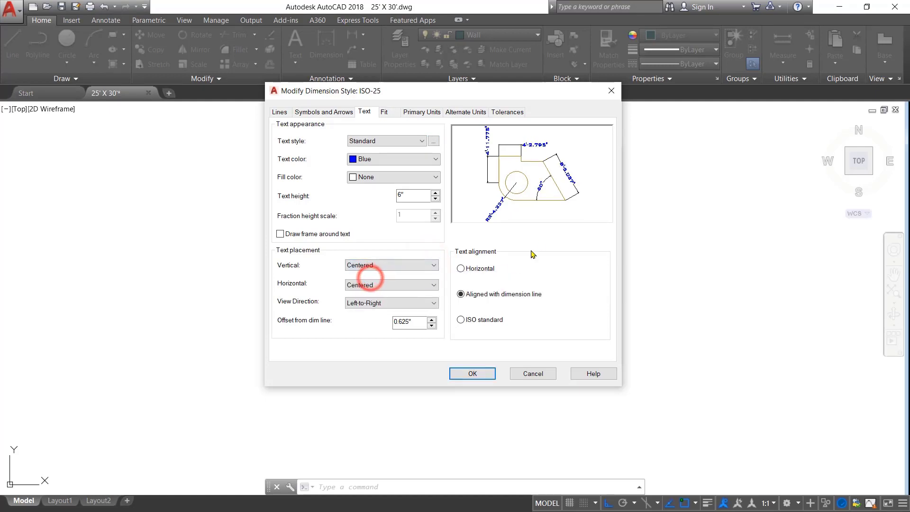
key("ctrl+1")
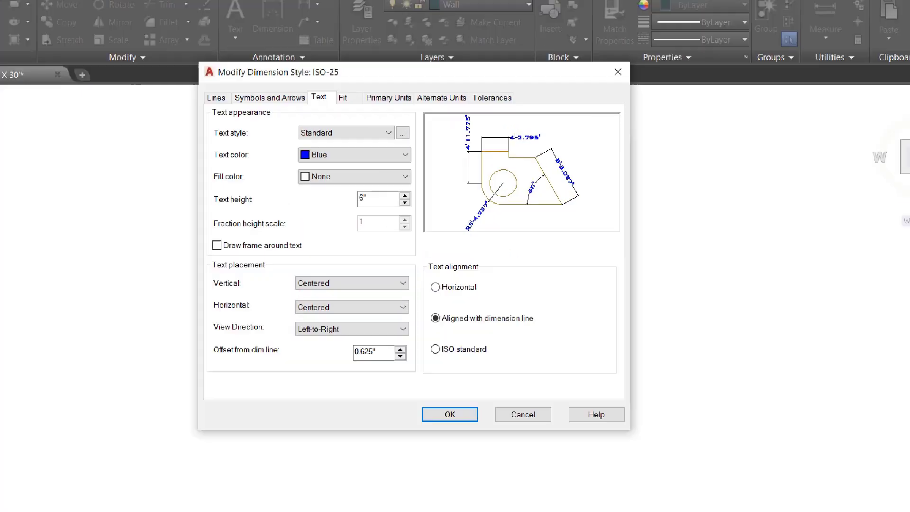
left_click(585, 140)
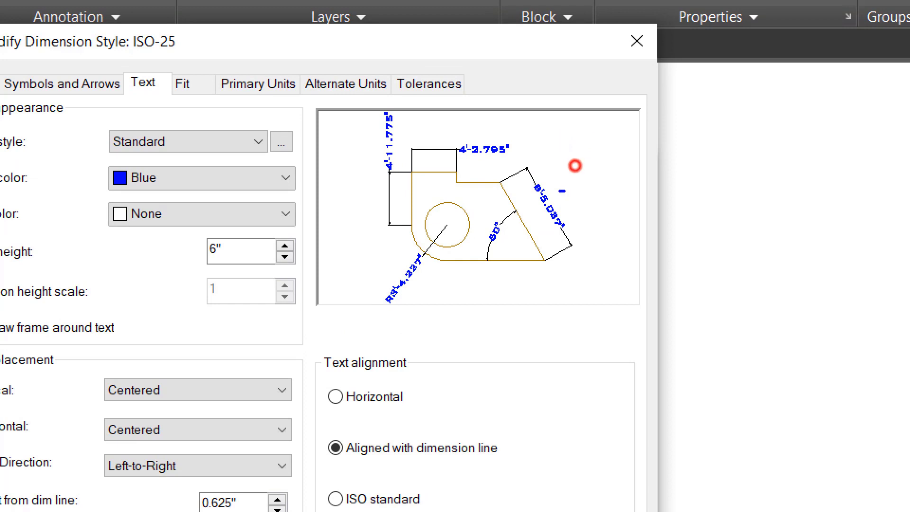
mouse_move(562, 191)
left_mouse_down()
mouse_move(529, 203)
mouse_move(548, 212)
left_mouse_up()
key("Escape")
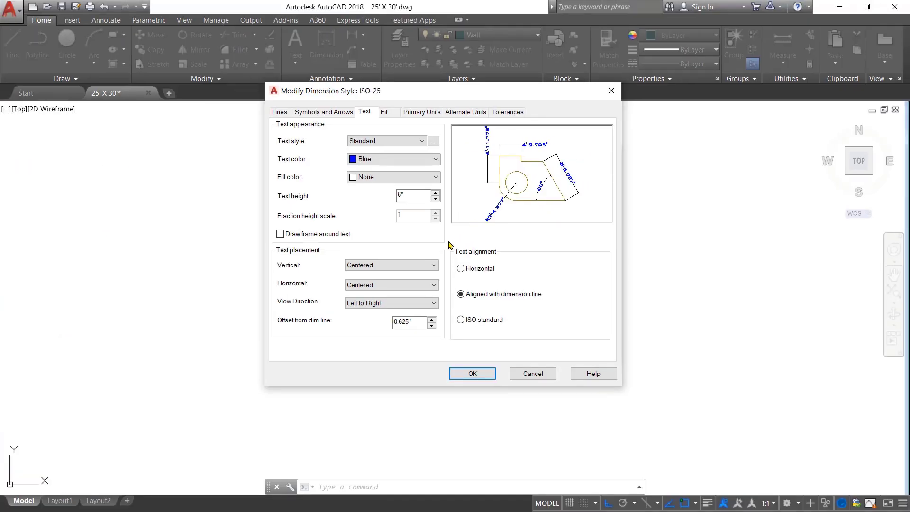
Set the vertical placement of the dimension text to Above and save the ISO-25 style, closing the Dimension Style Manager.
left_click(416, 266)
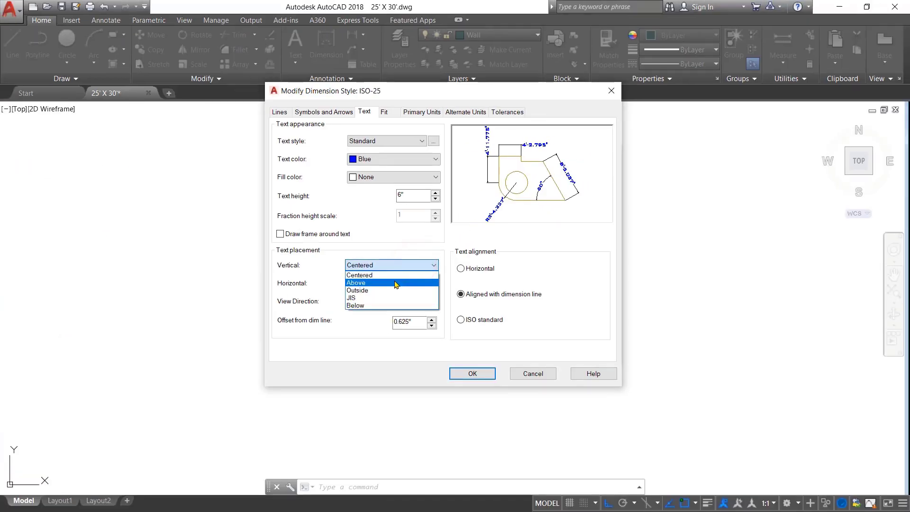
left_click(395, 283)
key("ctrl+1")
left_click(594, 135)
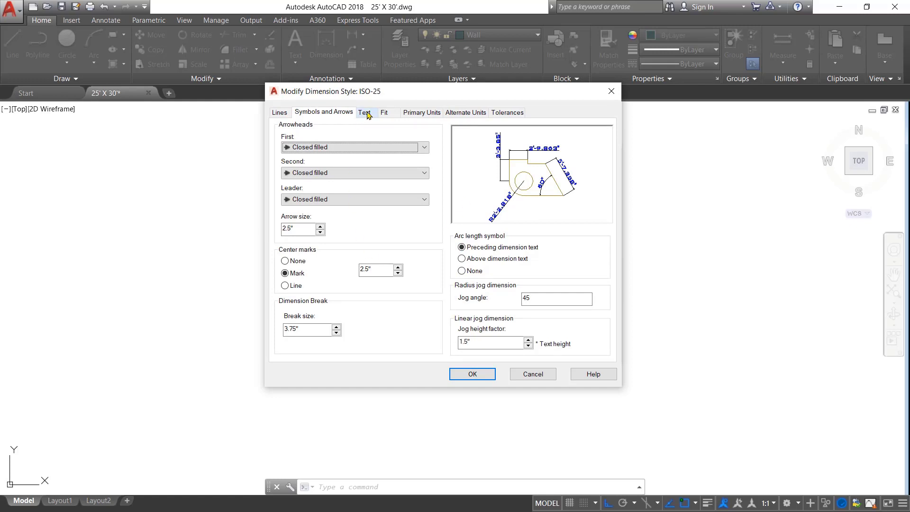
left_click(471, 373)
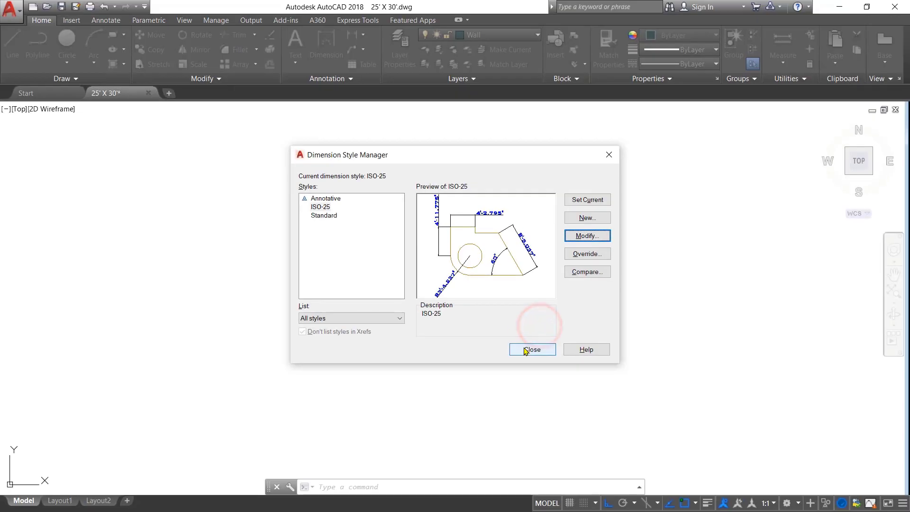
left_click(524, 349)
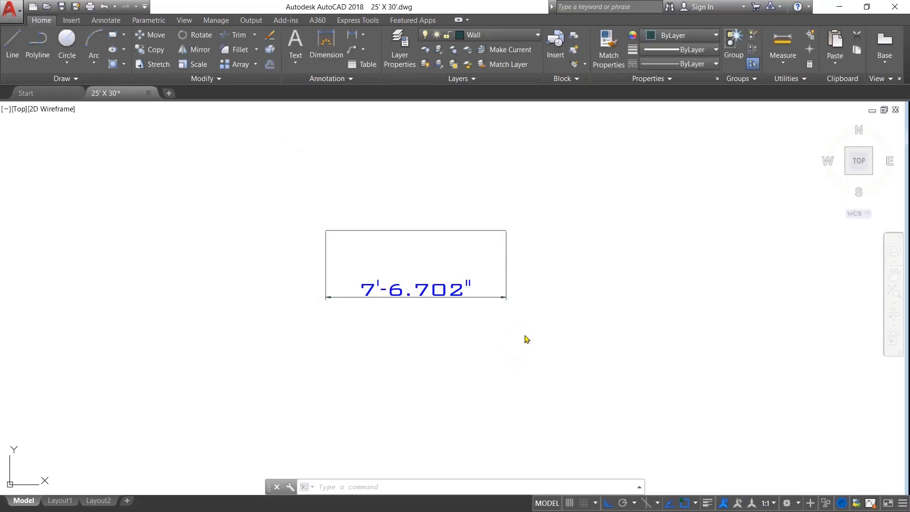